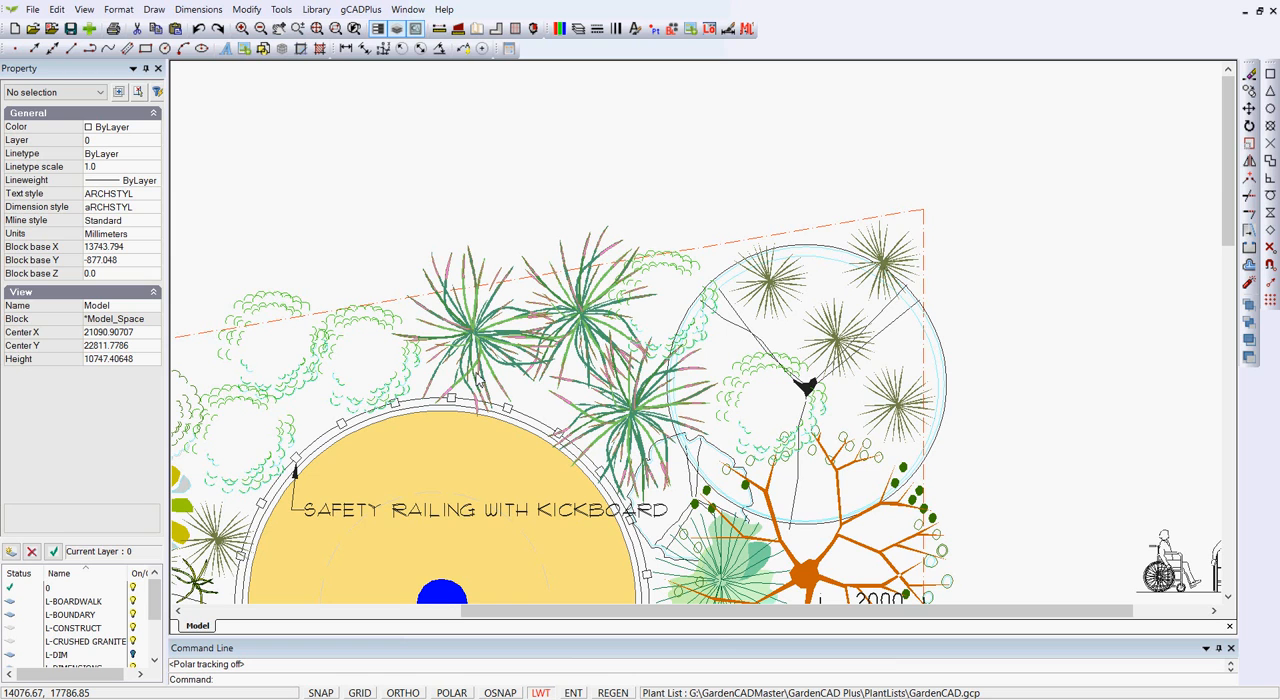
Show which plant symbols in the drawing have names assigned, and clear the highlighting.
click(361, 10)
mouse_move(491, 28)
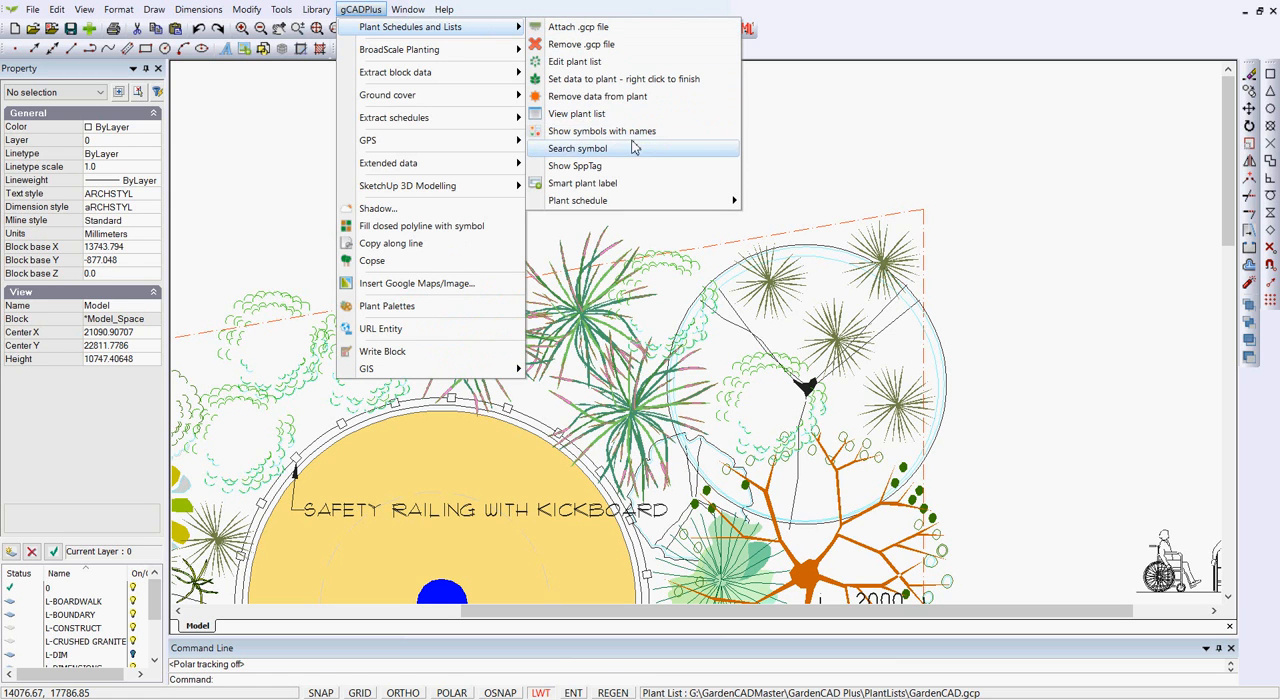
click(621, 136)
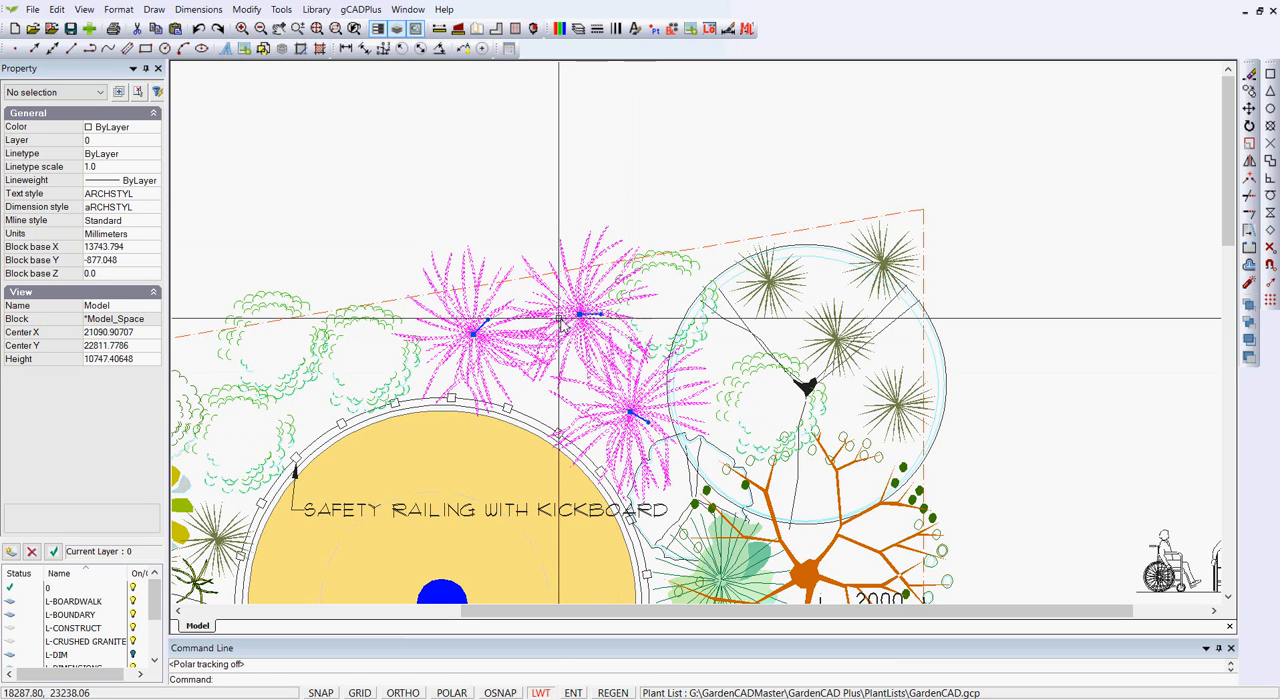
key(Escape)
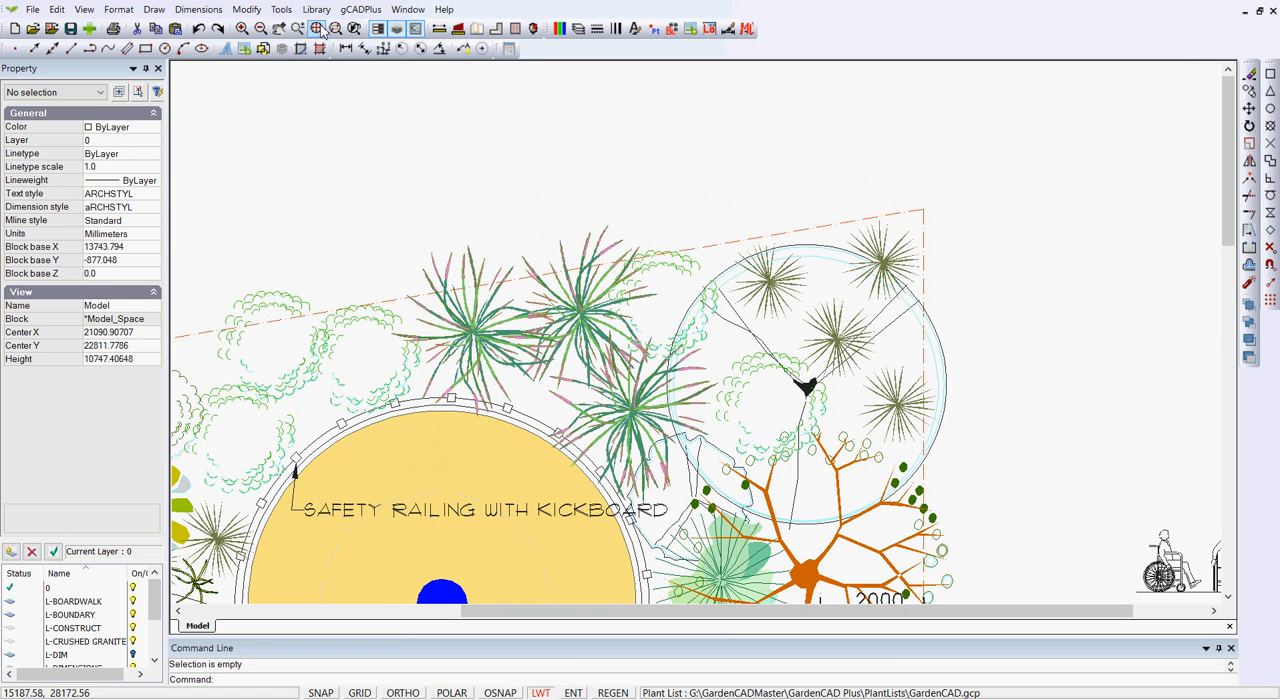
Start a smart plant label and select the three adjacent pink-and-green spiky plant symbols above the round deck.
click(367, 18)
mouse_move(472, 30)
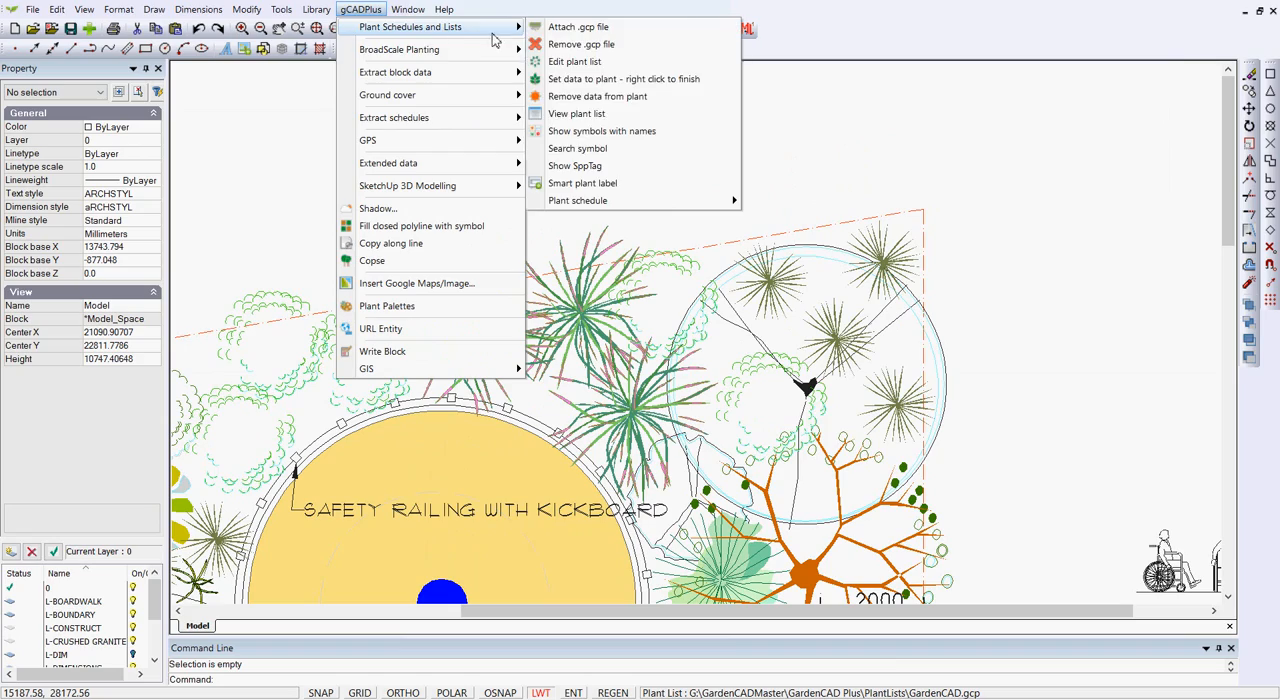
click(615, 184)
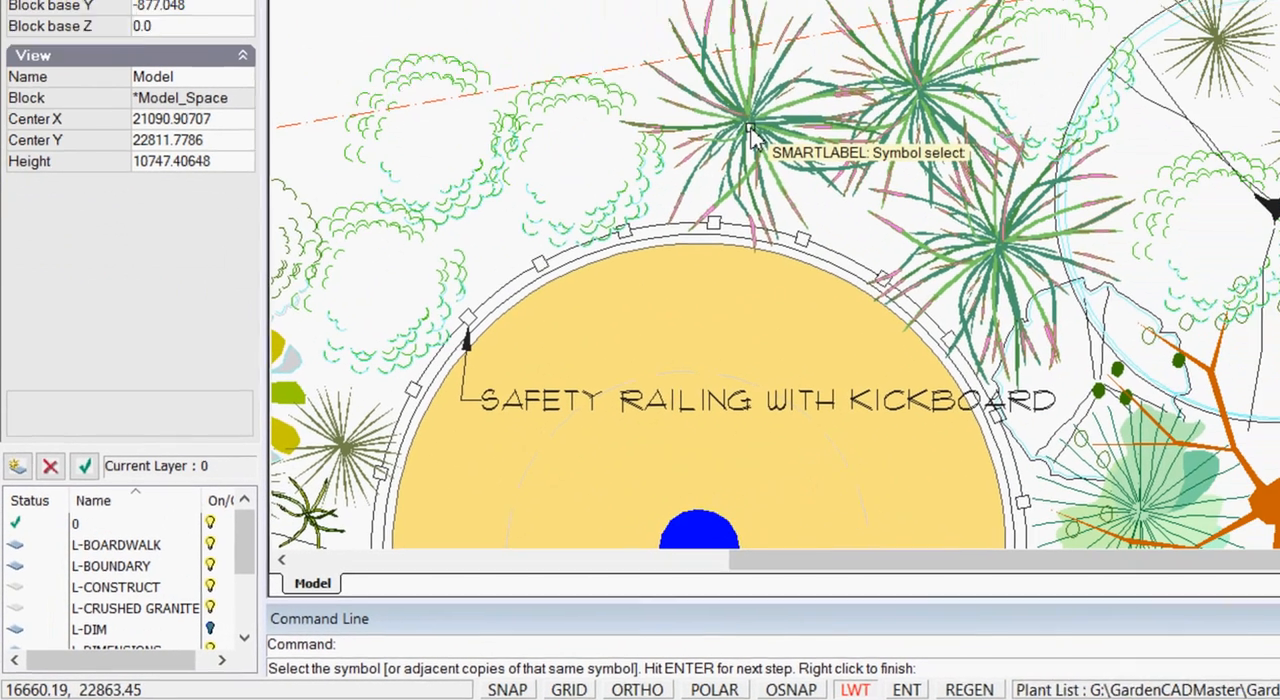
click(867, 39)
click(895, 108)
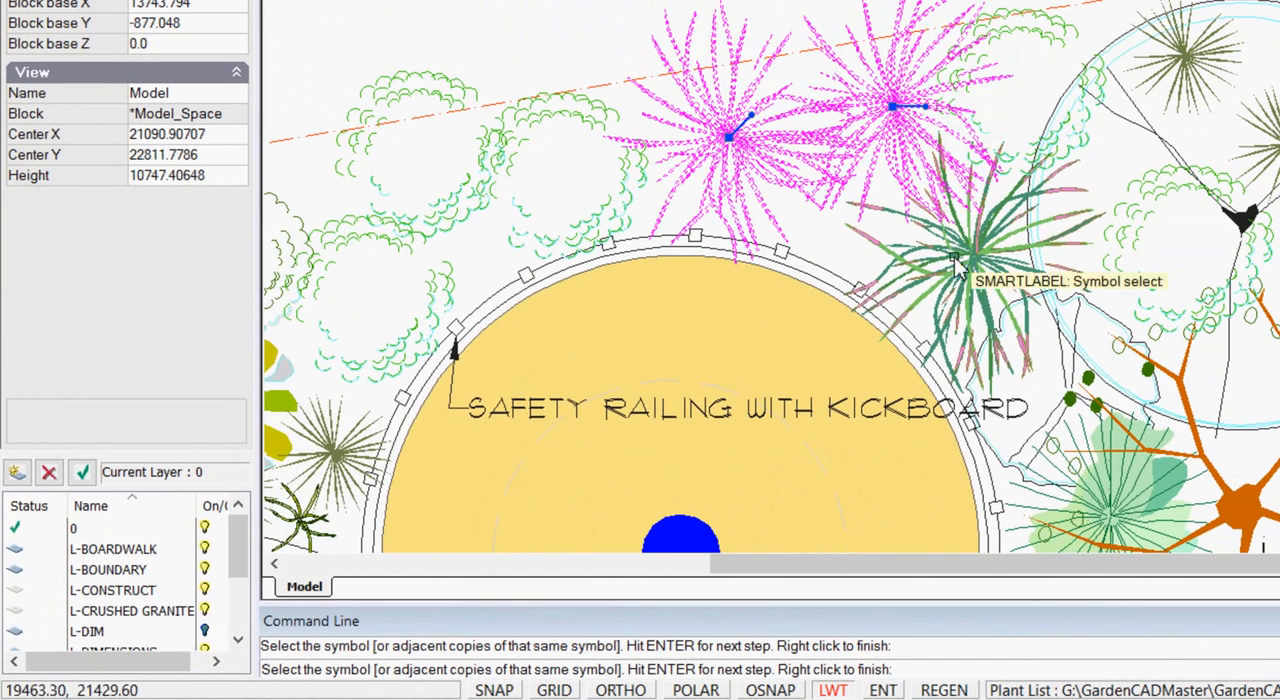
click(958, 268)
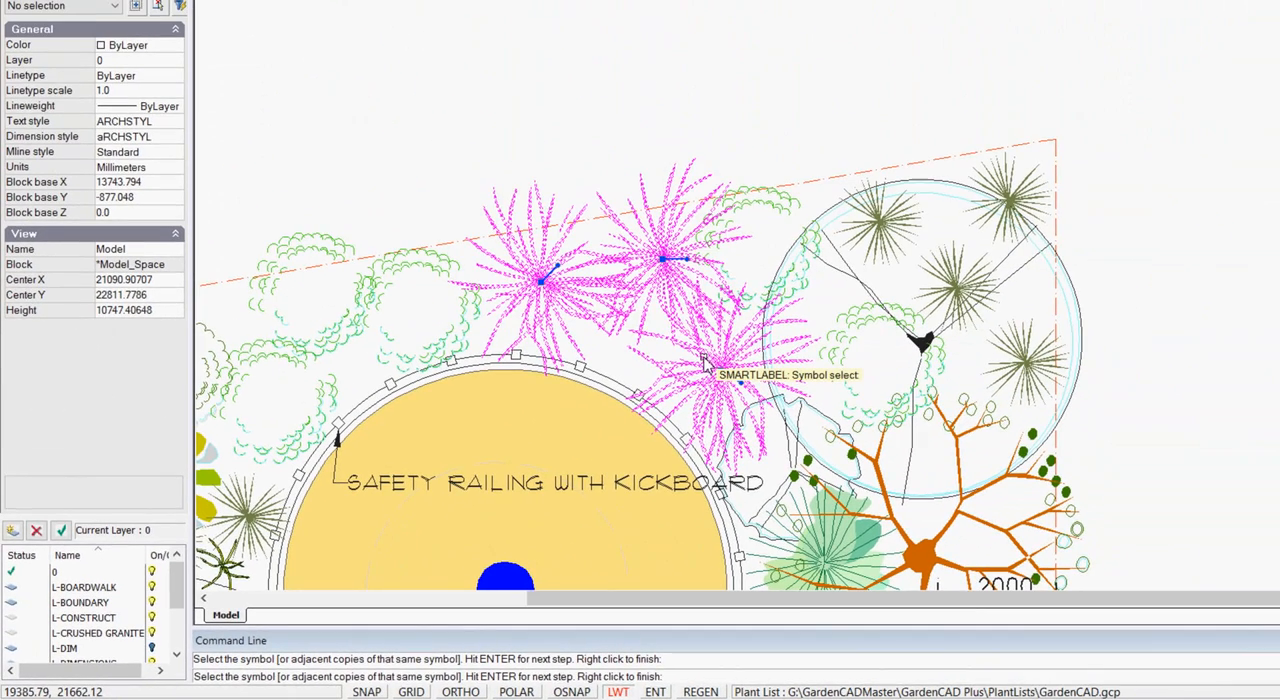
key(Return)
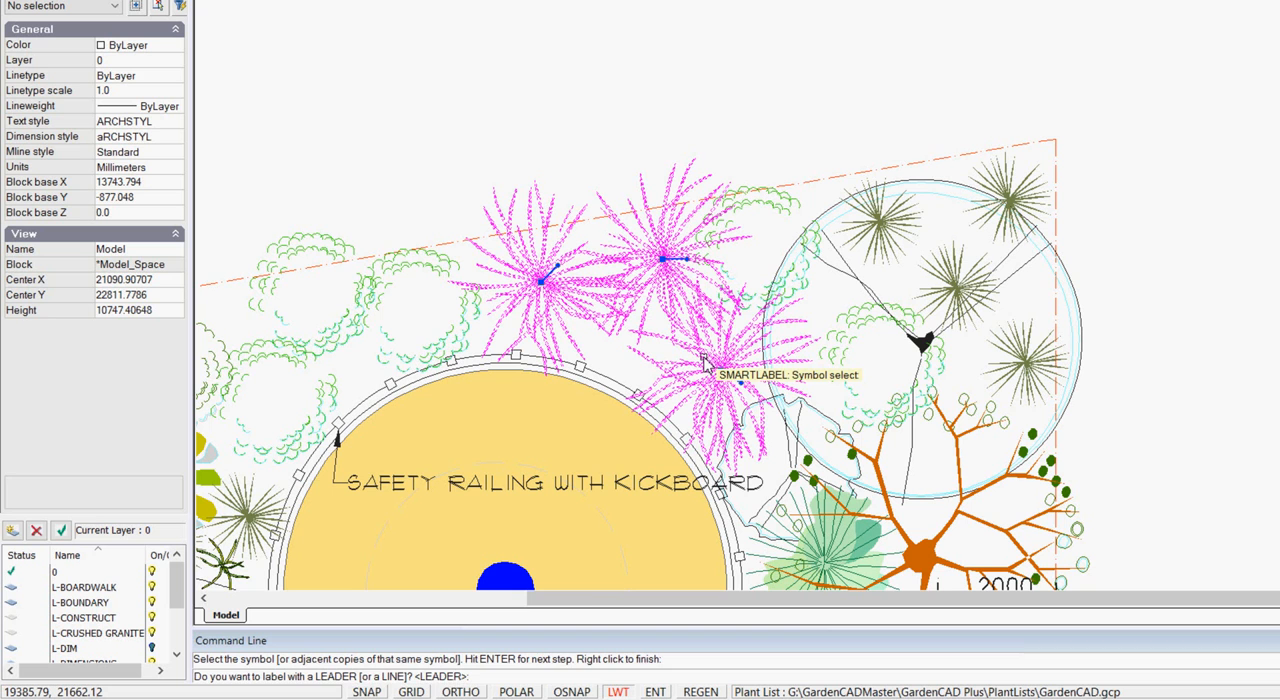
Label the group with a leader from the middle plant to clear space beyond the boundary, including code and symbol count, without botanical or common names.
key(Return)
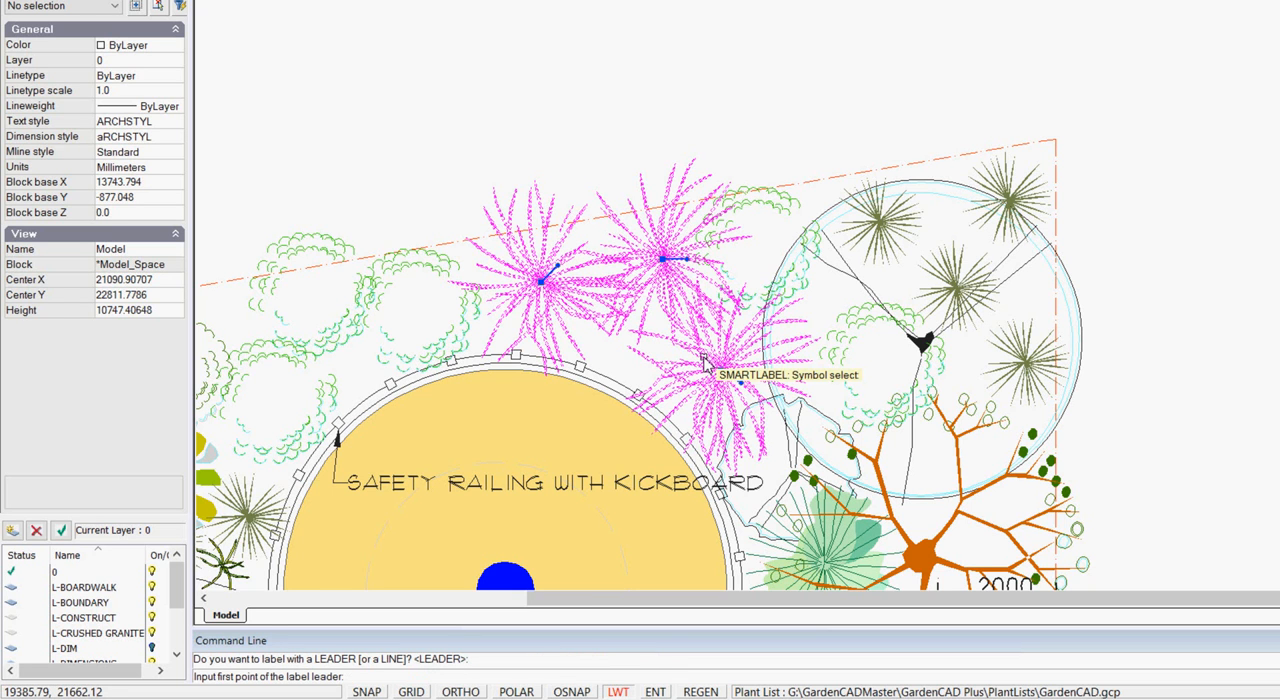
click(667, 253)
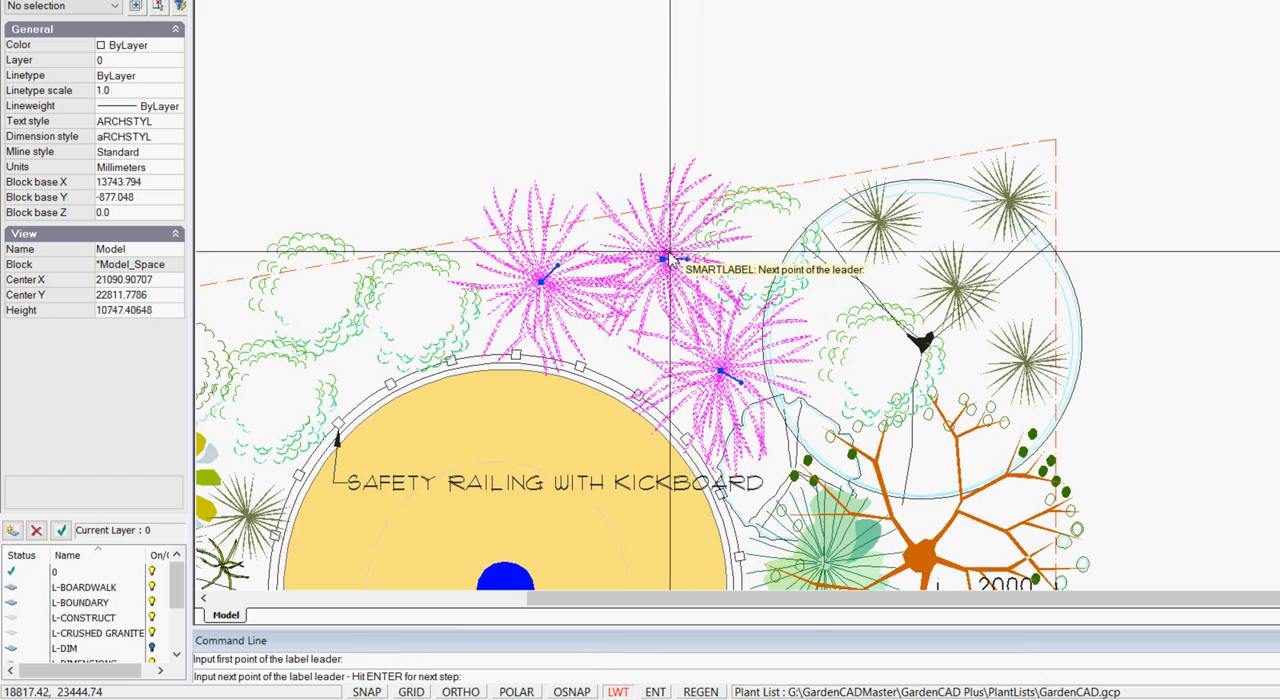
click(746, 112)
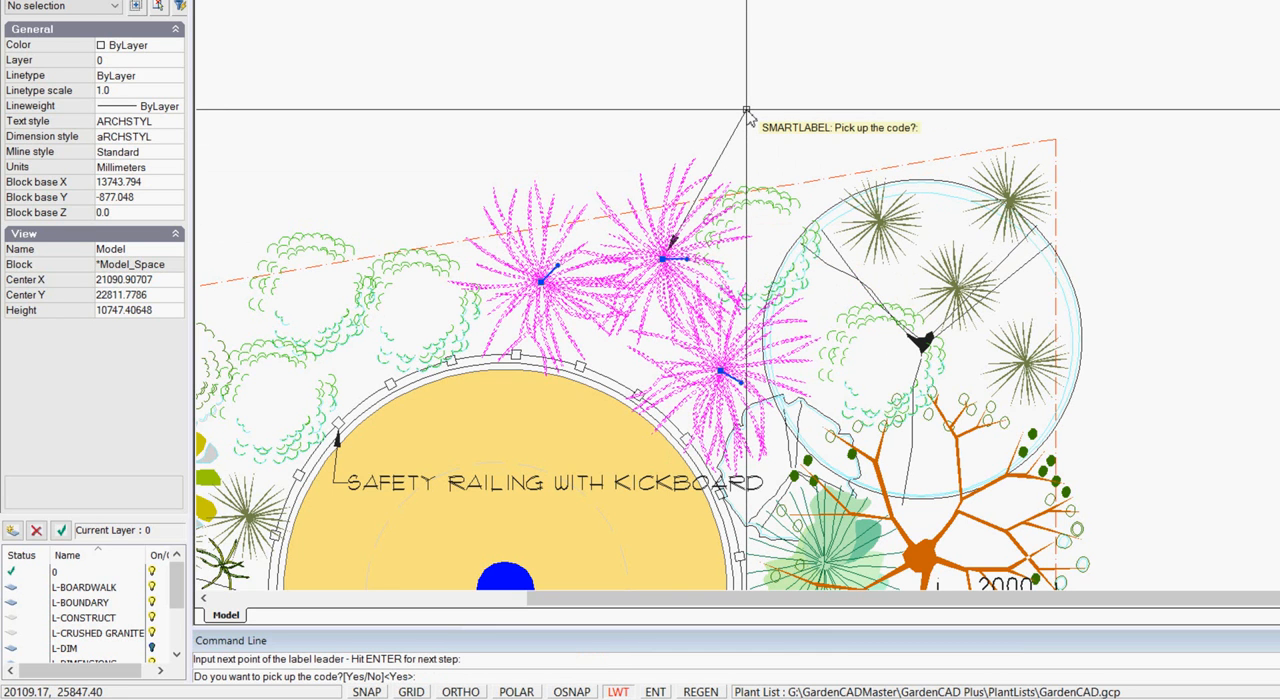
key(Return)
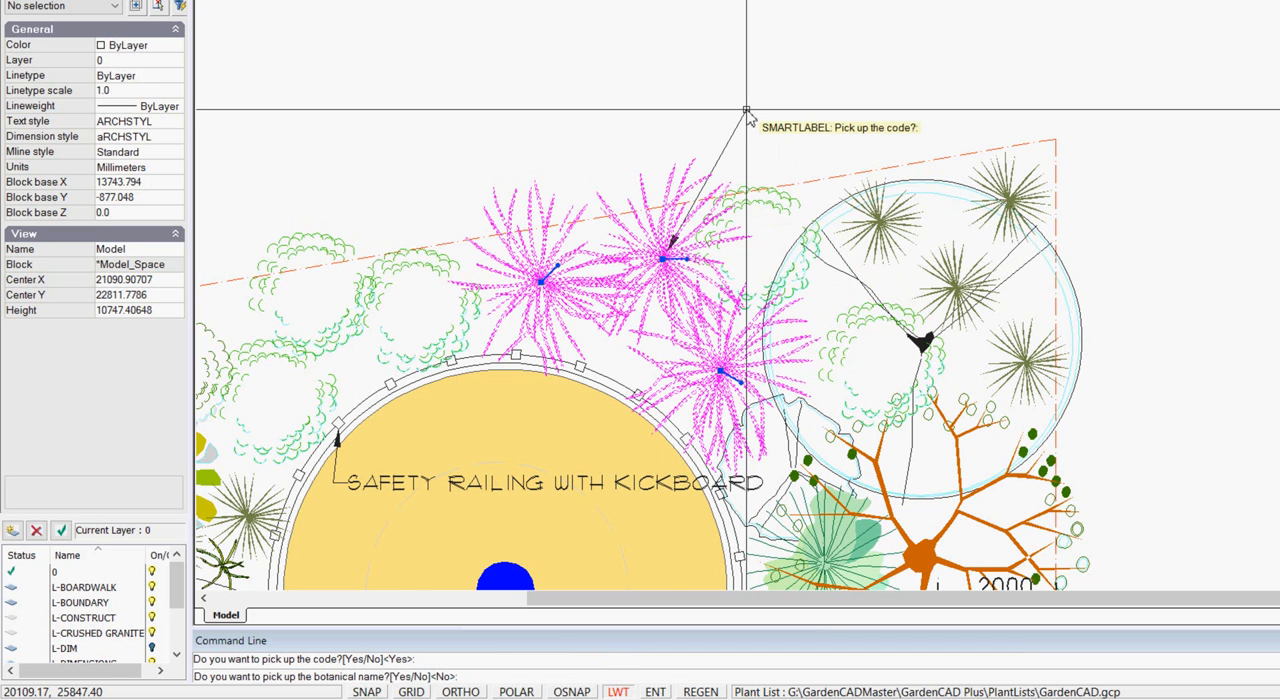
key(Return)
key(Return)
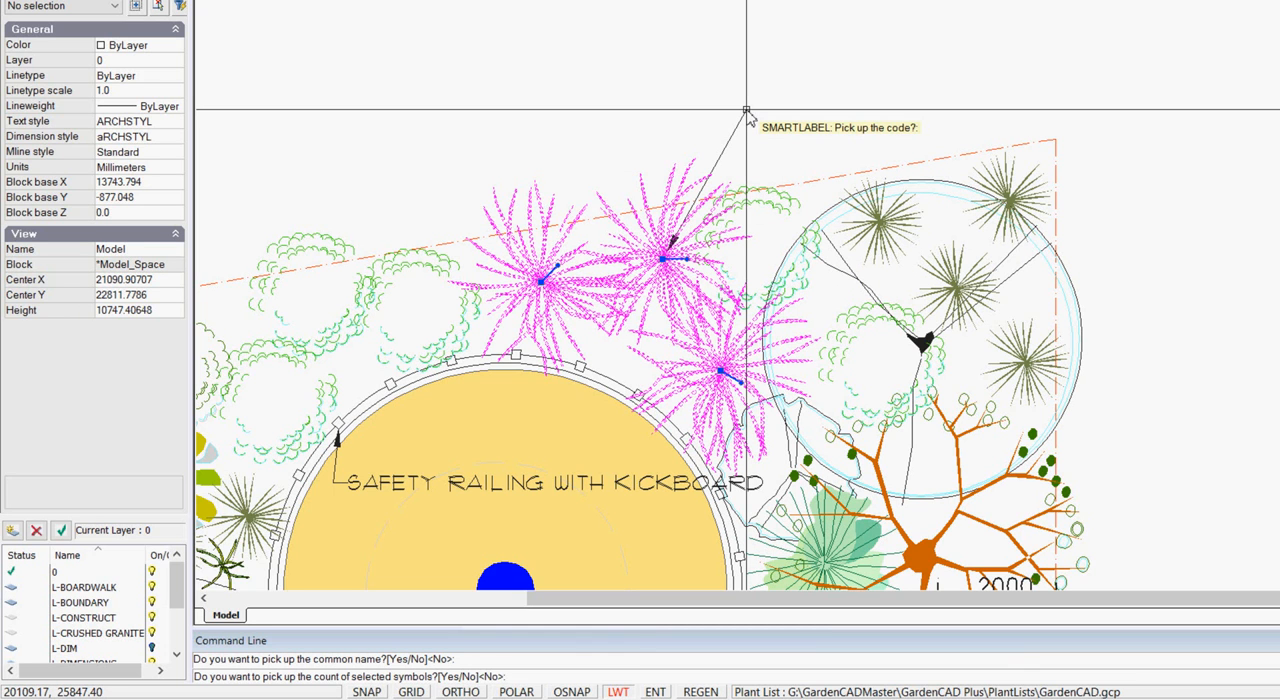
key(Return)
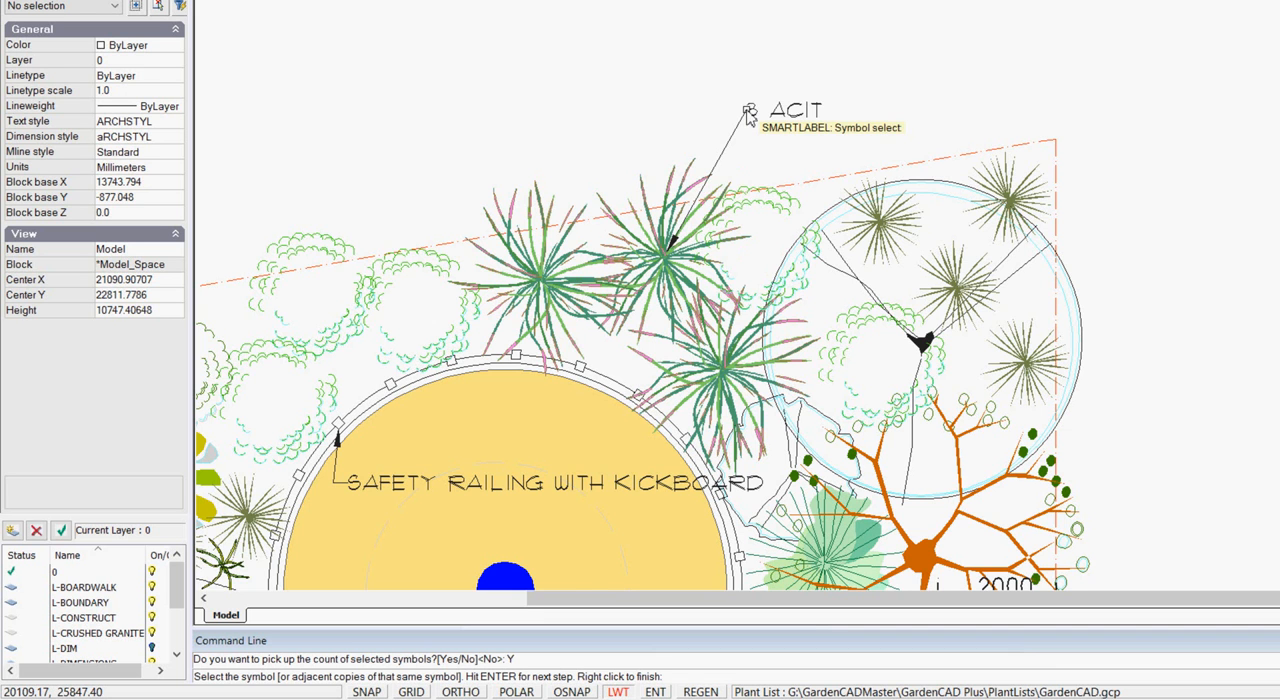
Look up the plant code ACIT in the attached plant list, close the list and finish the smart label command.
scroll(775, 148, up, 3)
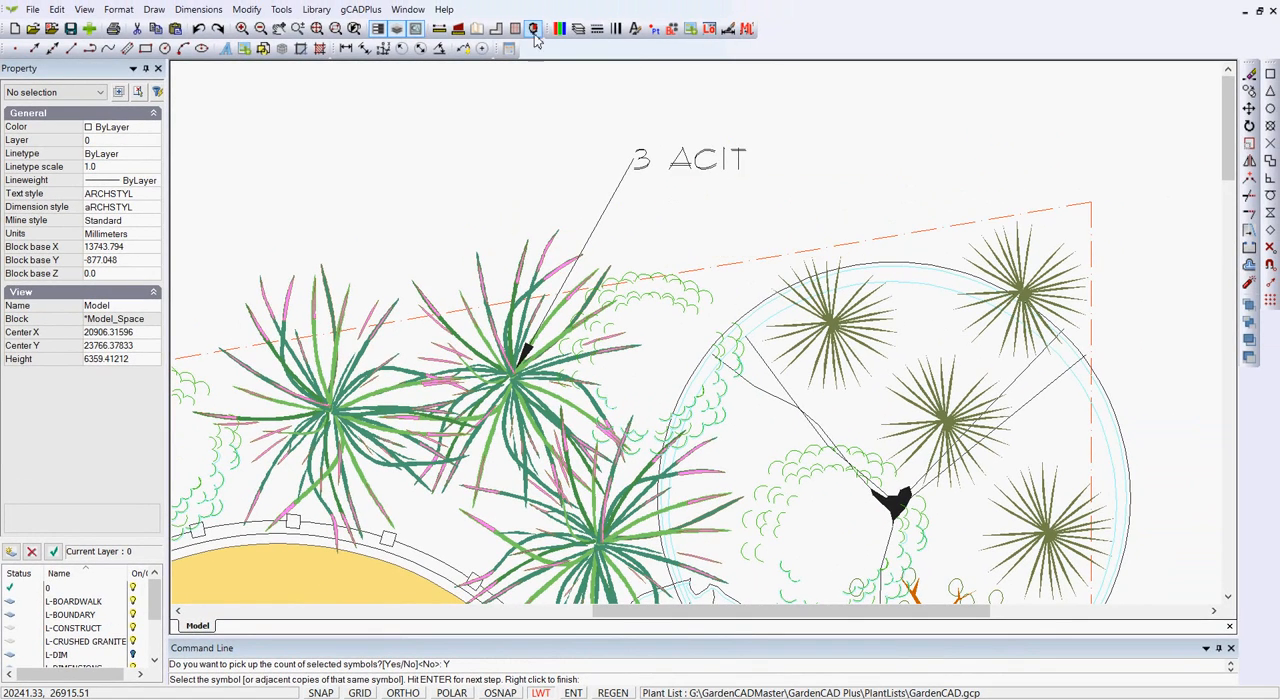
click(361, 9)
mouse_move(457, 36)
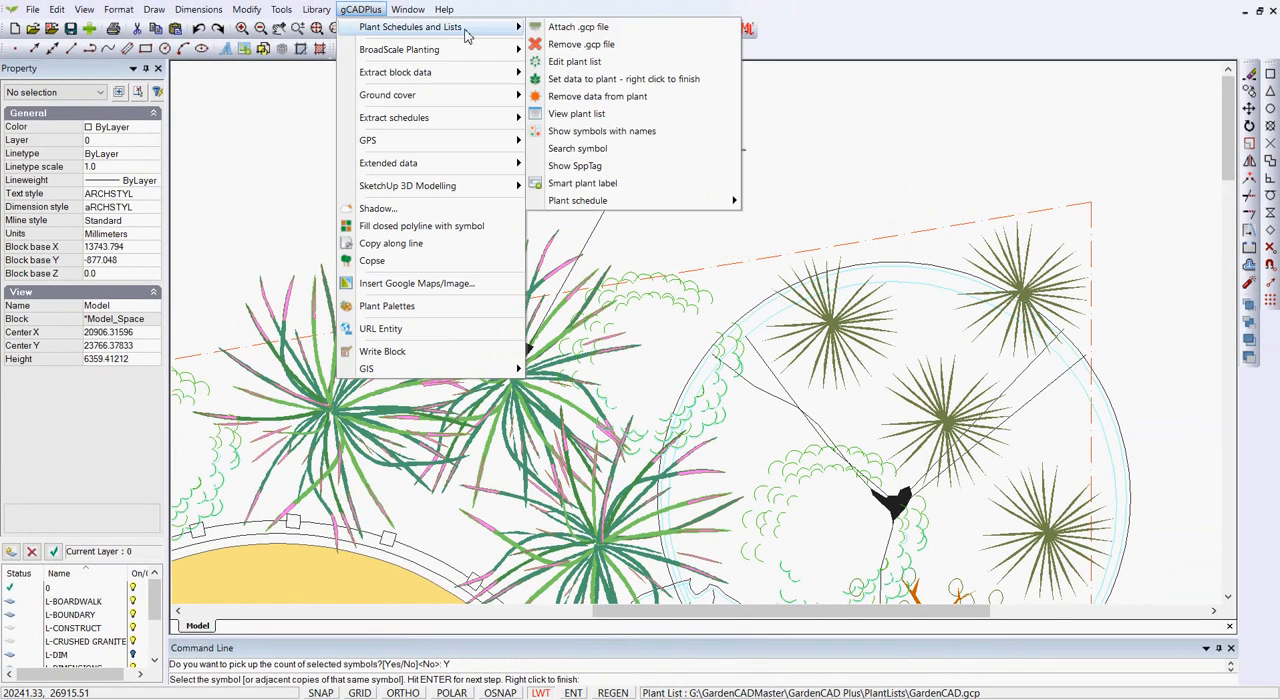
click(568, 62)
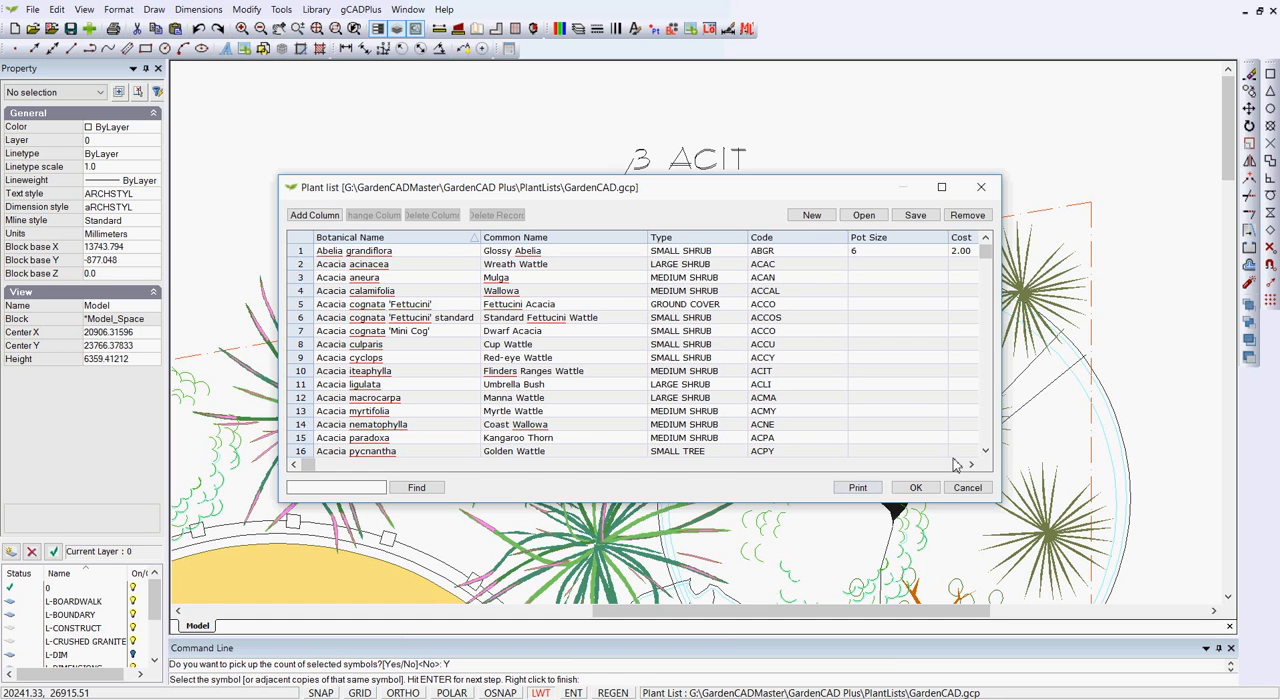
click(938, 487)
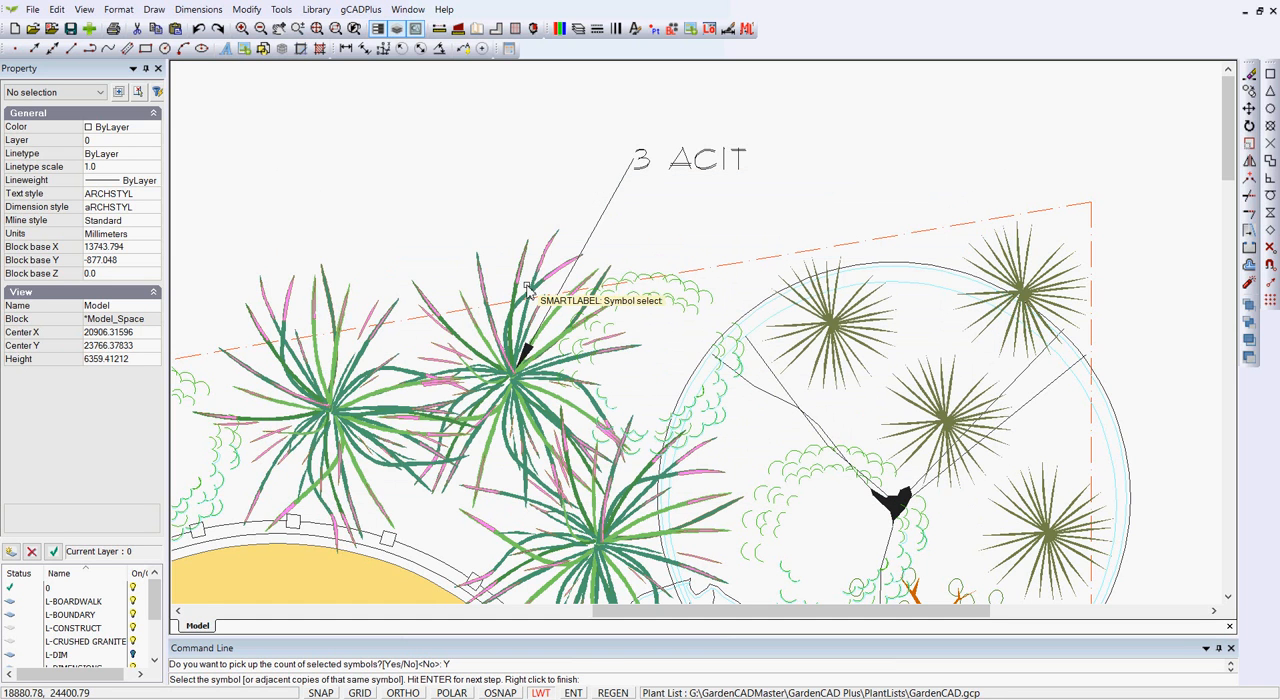
right_click(473, 230)
Move the text of the 3 ACIT leader label to the other side of its plant, above the leftmost plant of the group.
scroll(593, 250, down, 2)
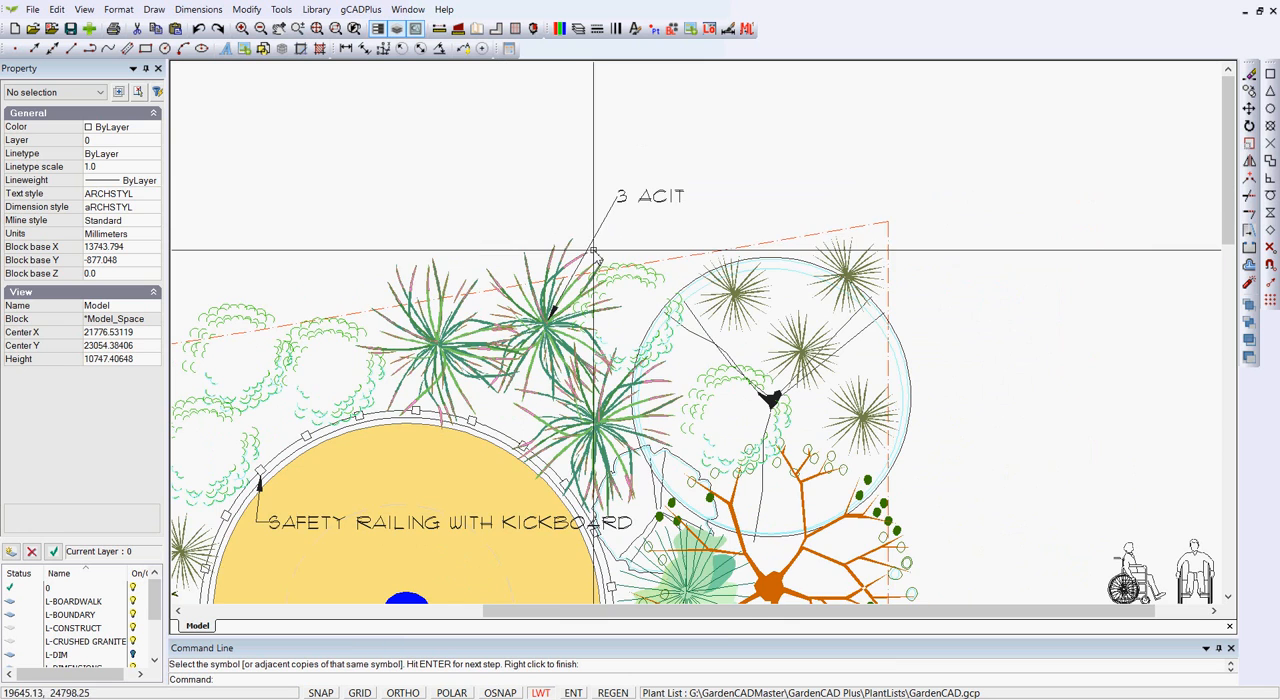
scroll(551, 333, down, 1)
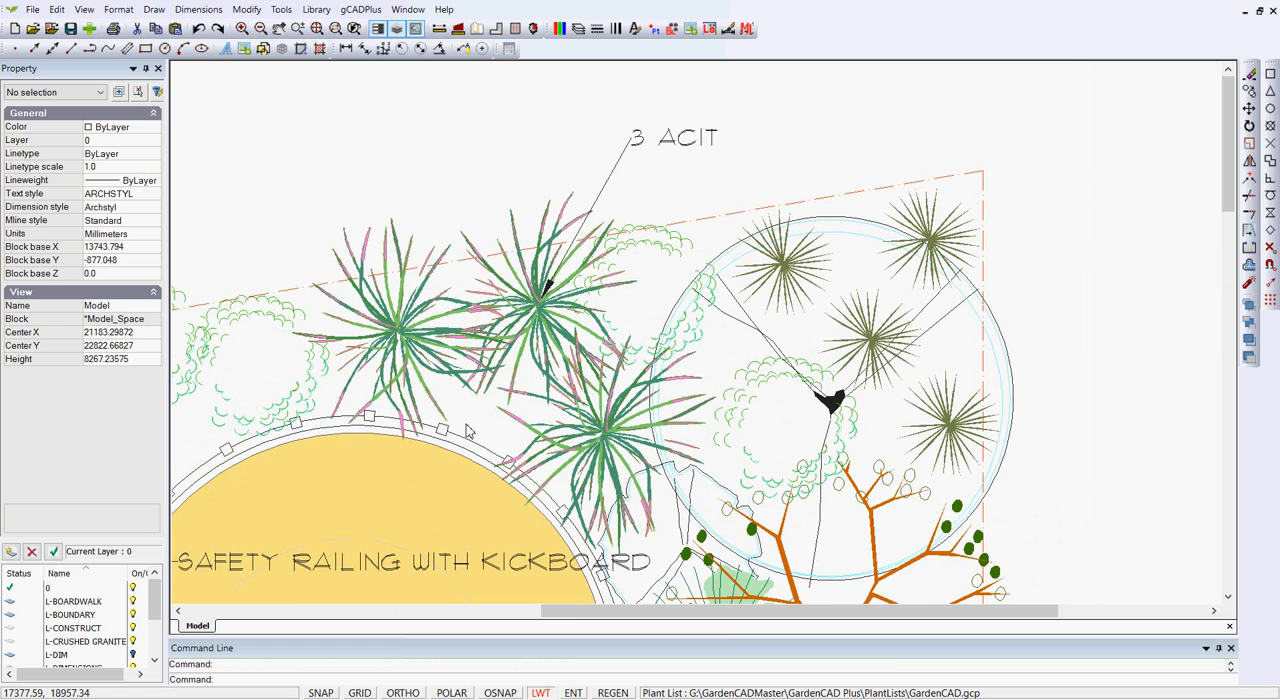
scroll(552, 285, up, 1)
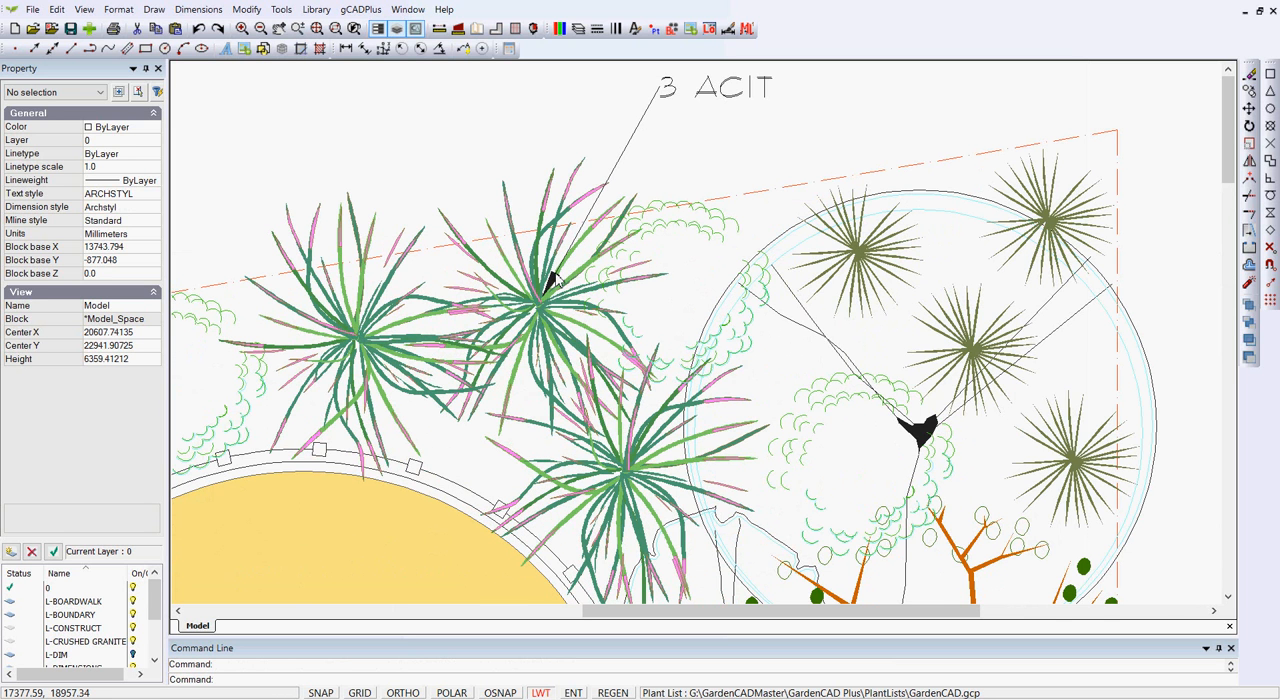
scroll(545, 300, down, 1)
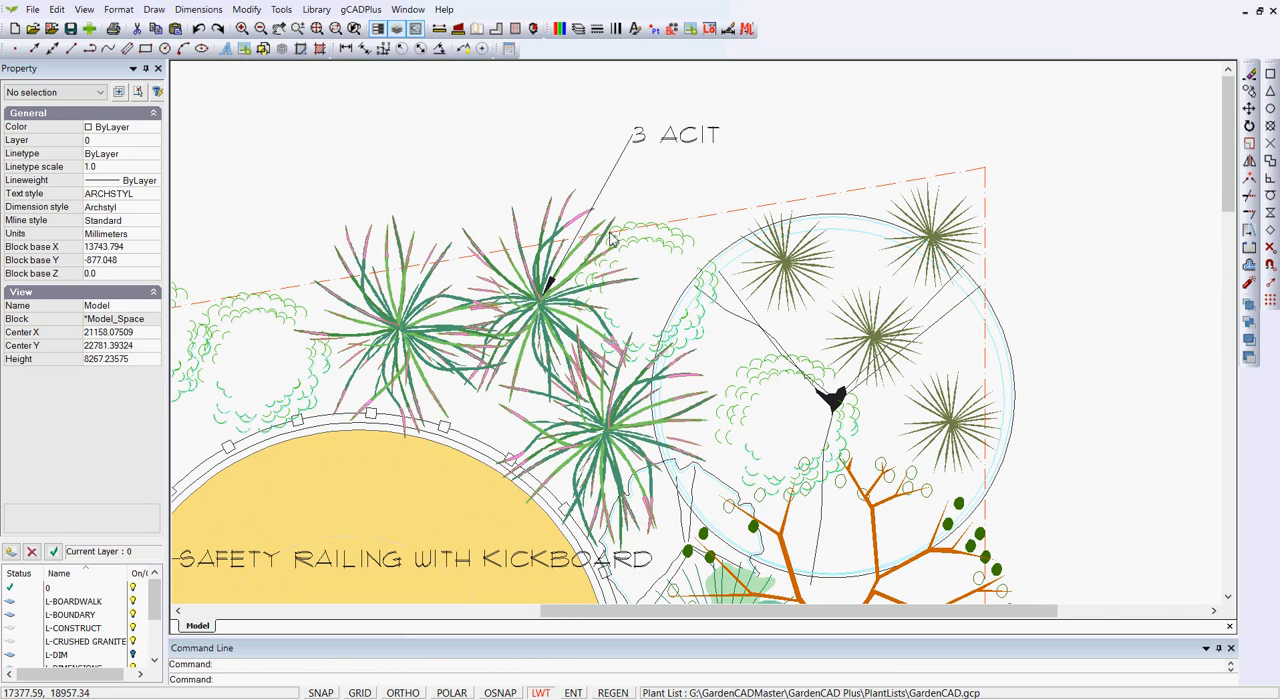
click(608, 188)
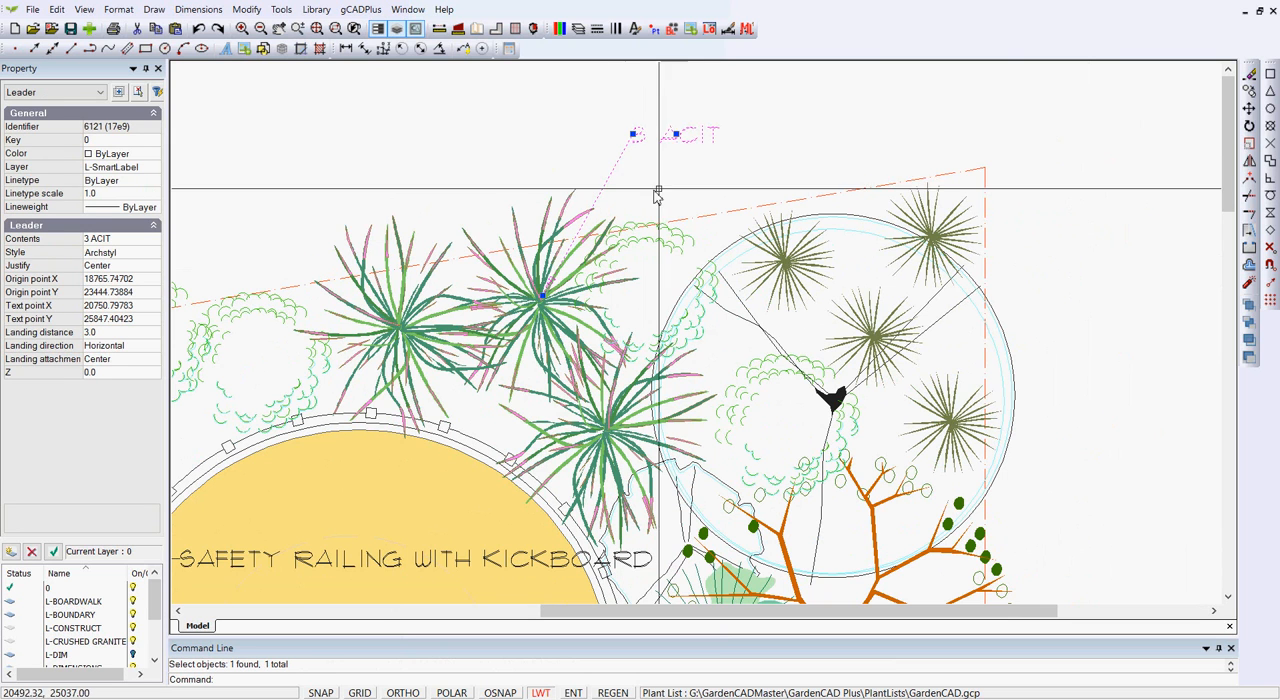
click(677, 133)
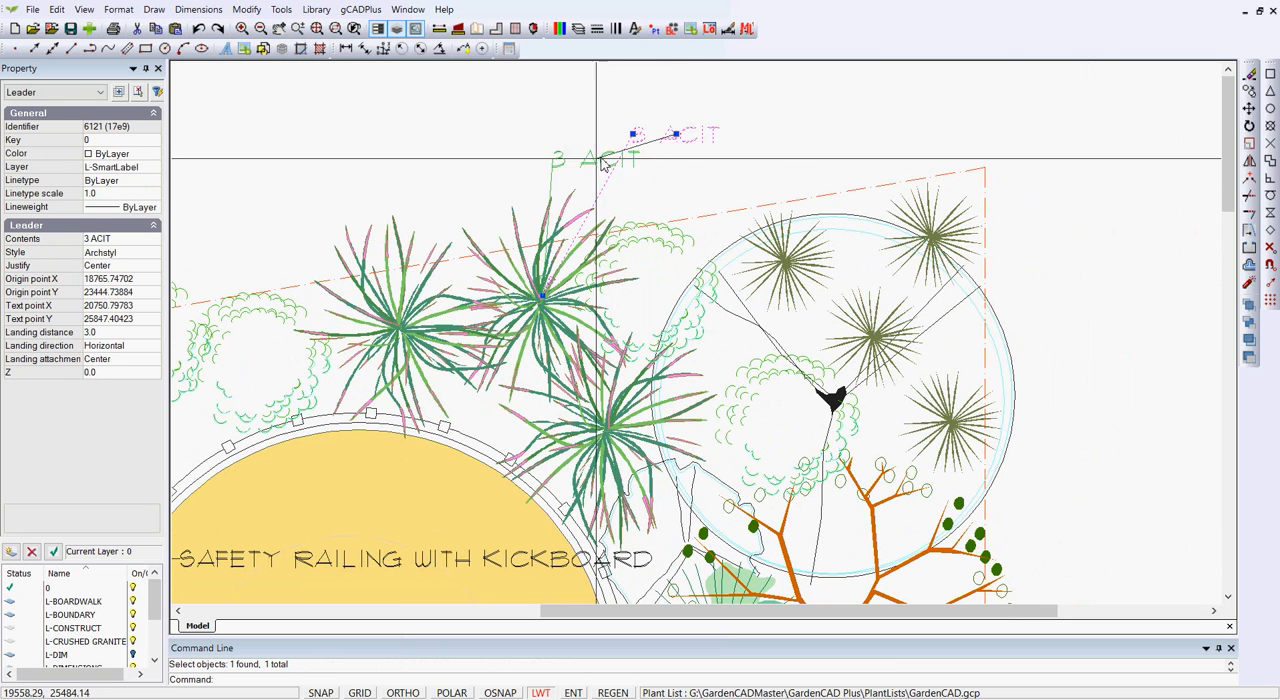
click(424, 190)
key(Escape)
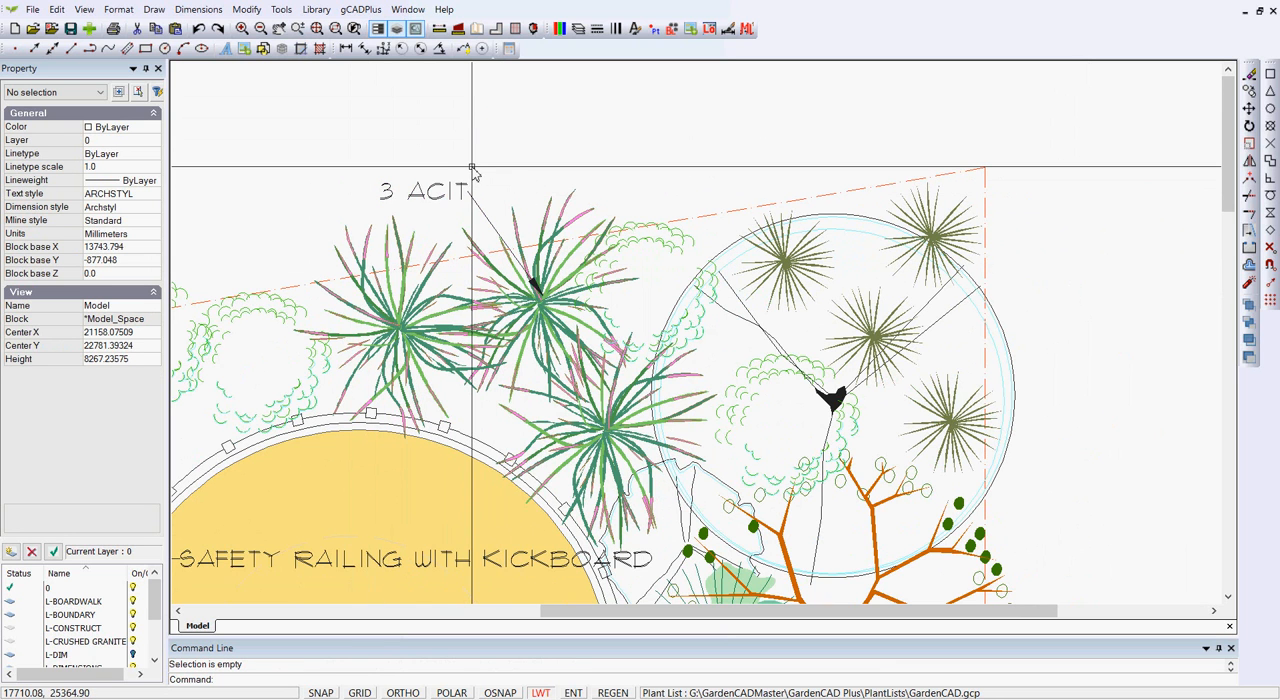
Set the leader arrowhead to None in the Archstyl dimension style used by the 3 ACIT label.
scroll(530, 290, up, 3)
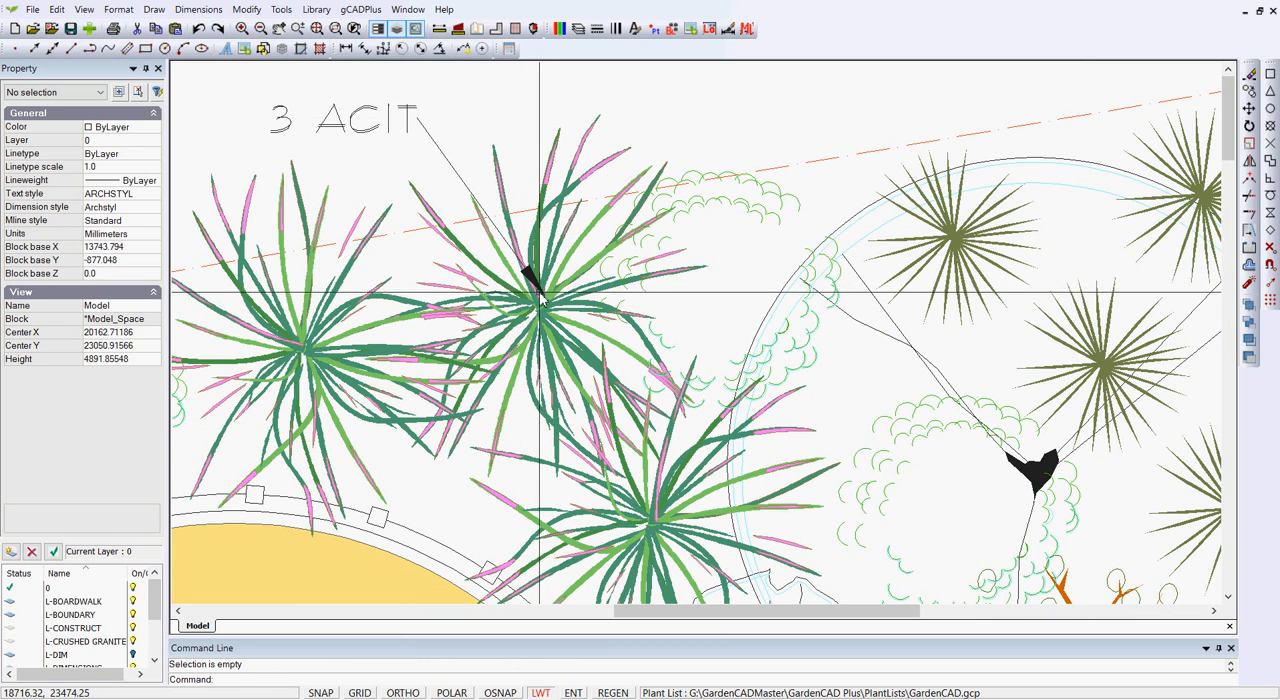
scroll(535, 288, down, 3)
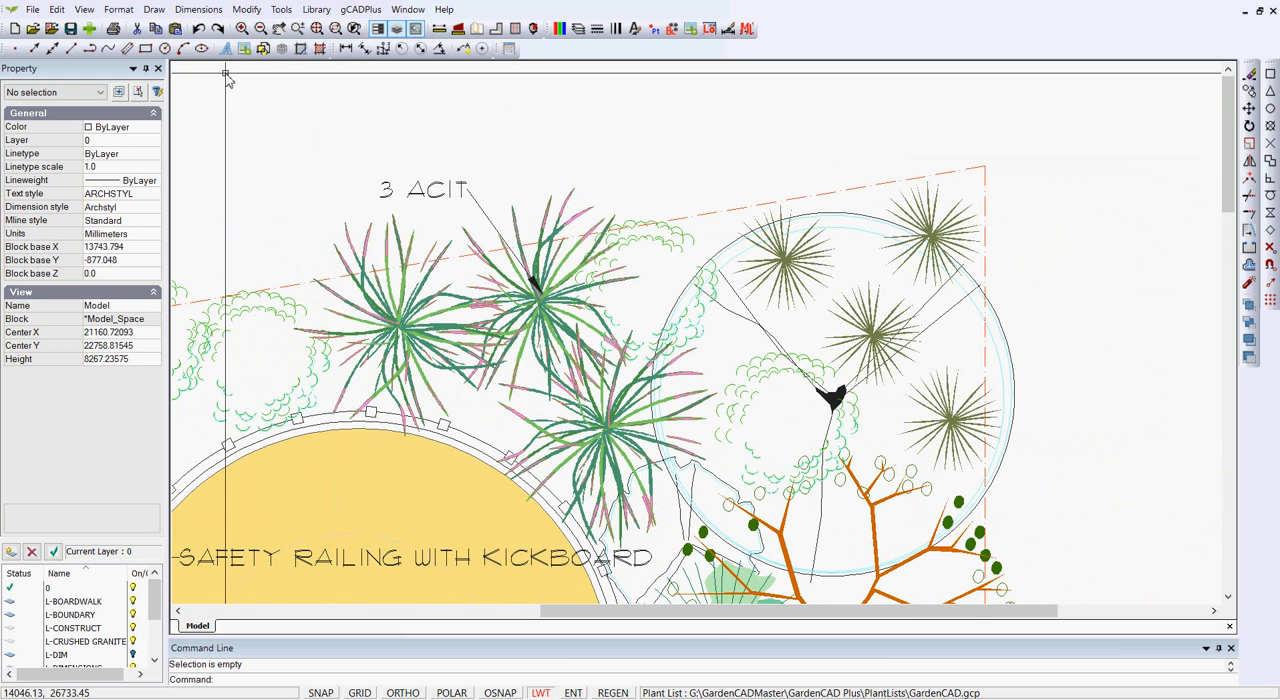
click(482, 213)
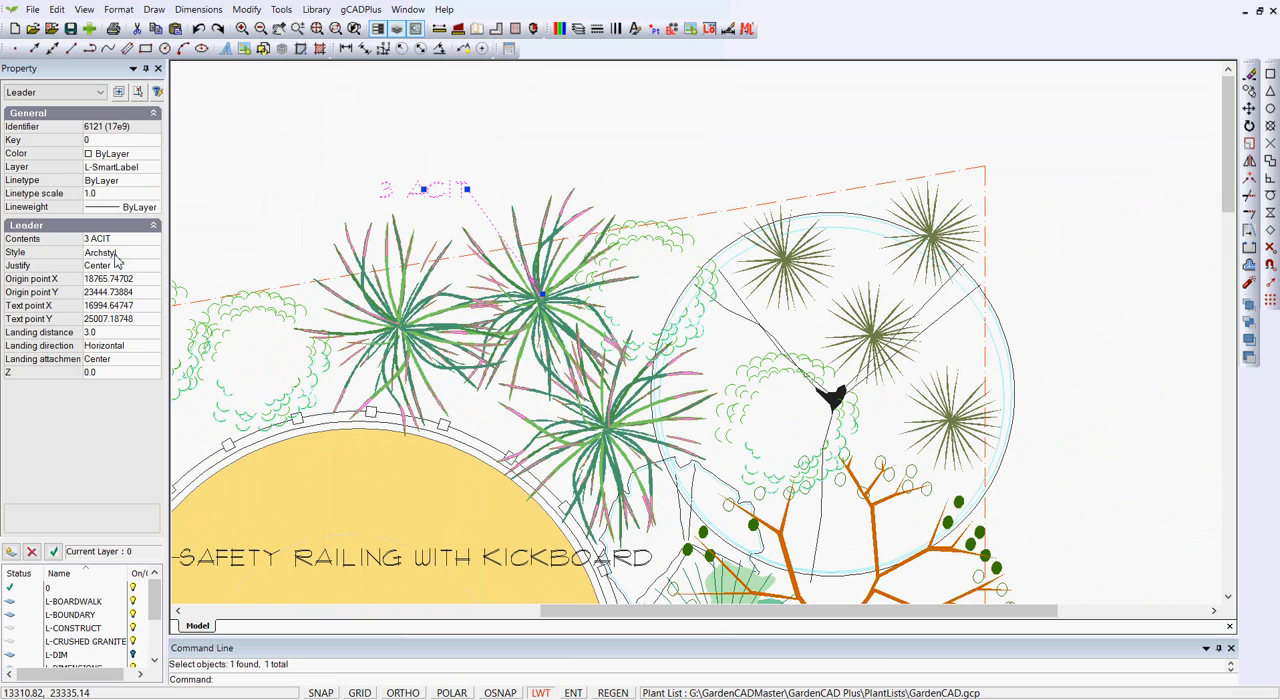
click(199, 9)
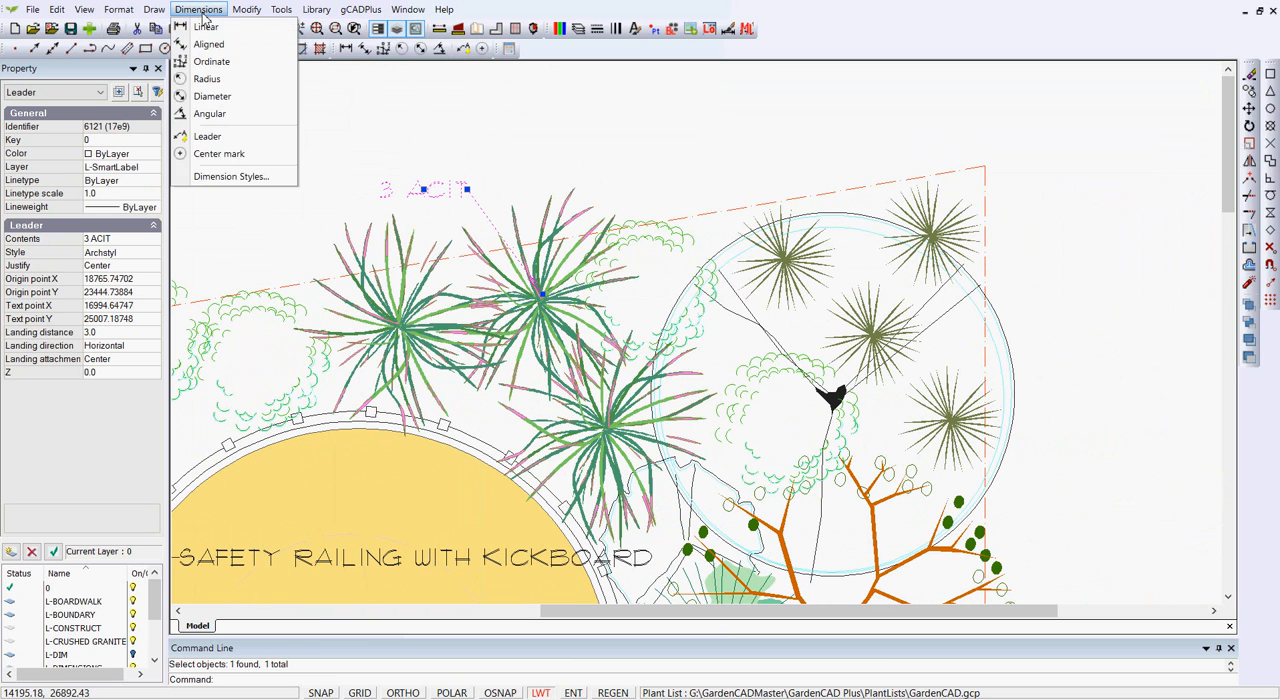
click(234, 176)
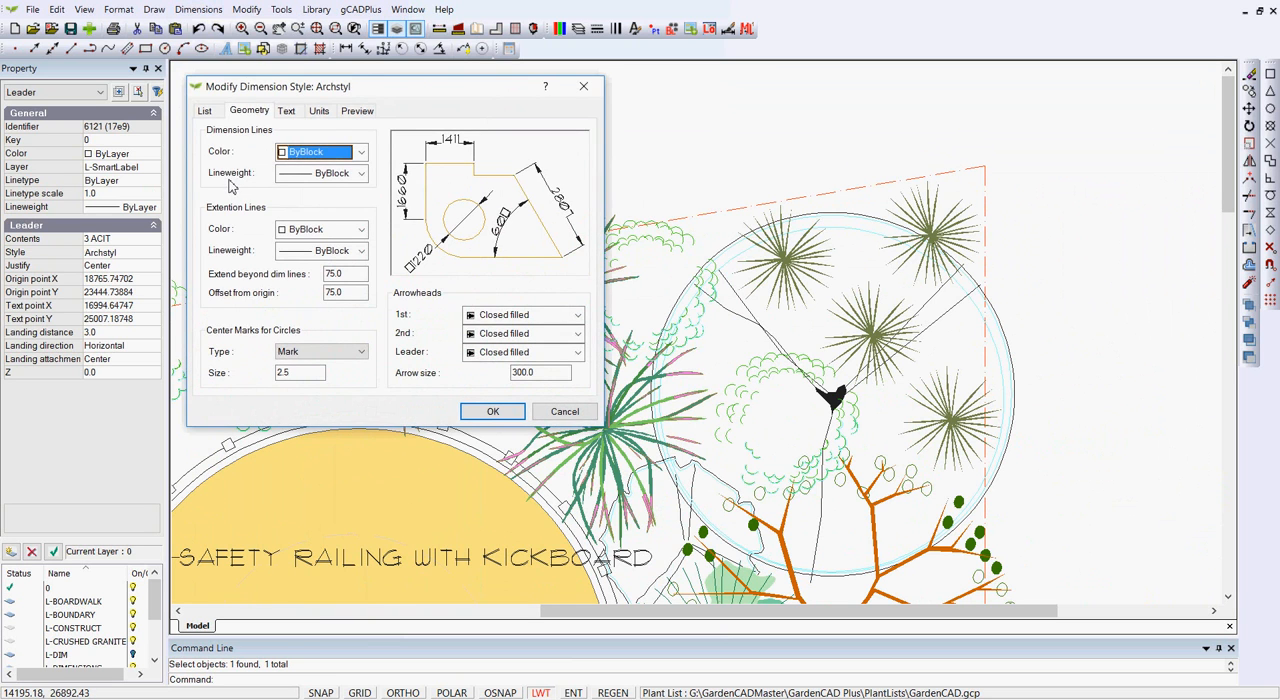
click(212, 112)
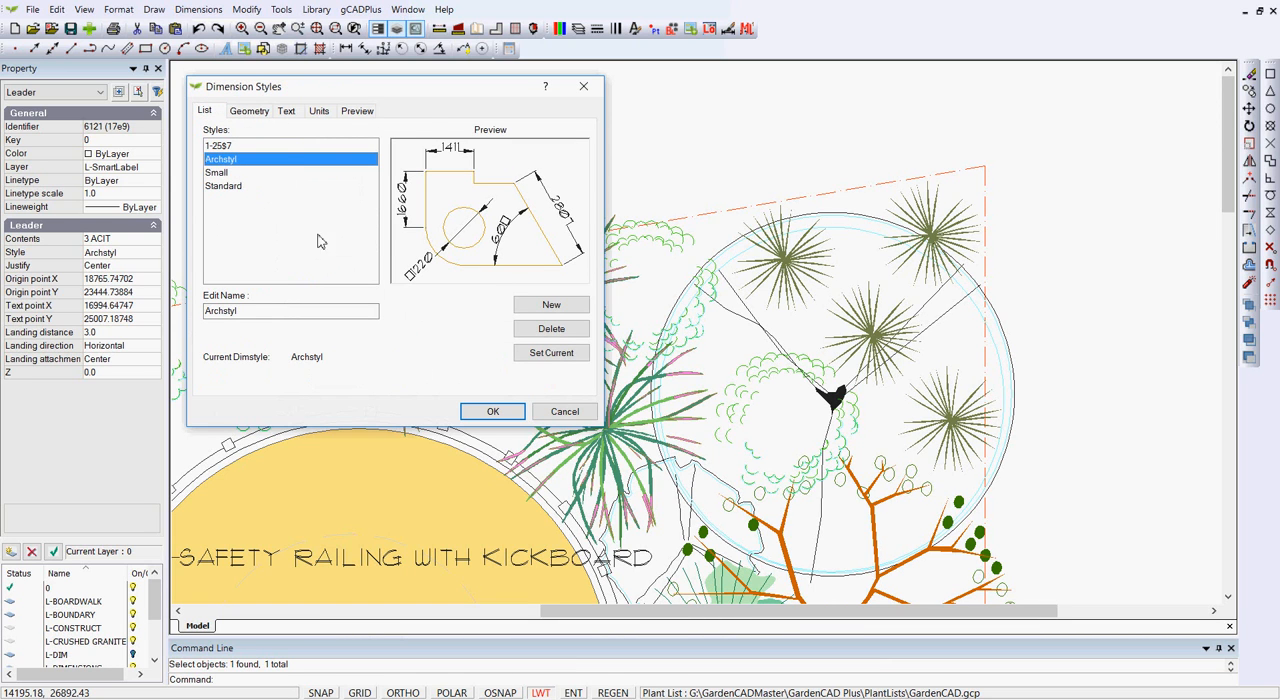
click(250, 112)
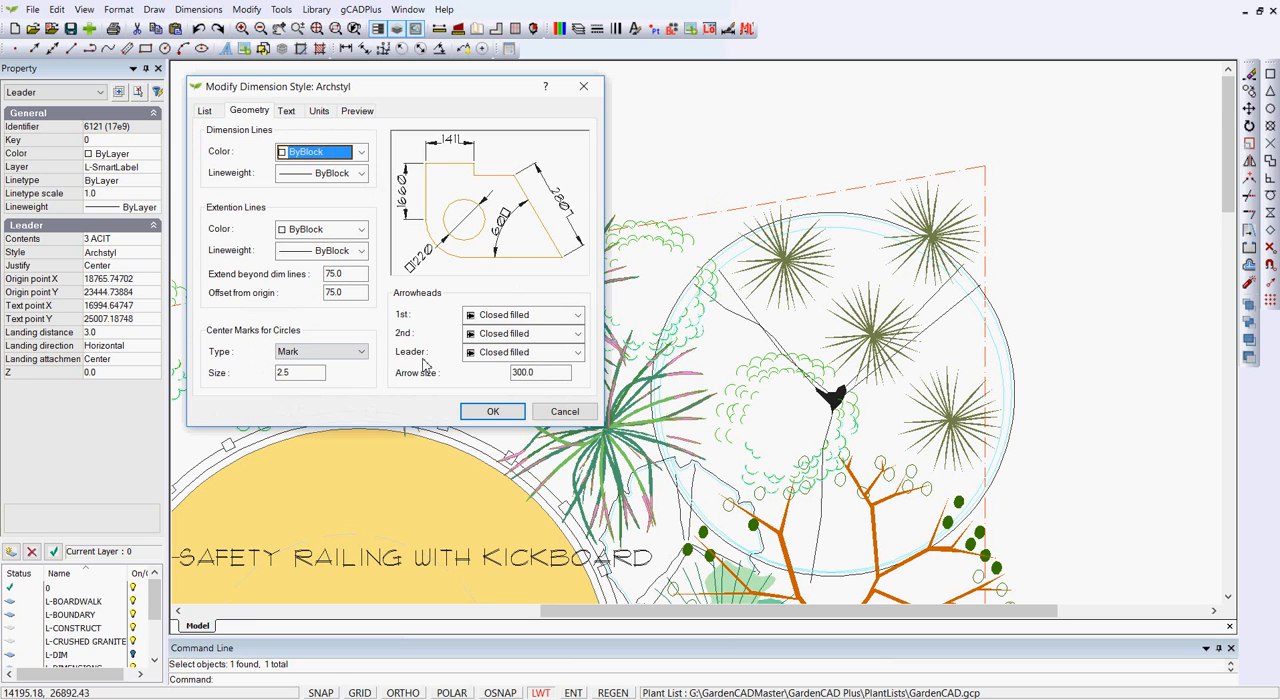
click(578, 352)
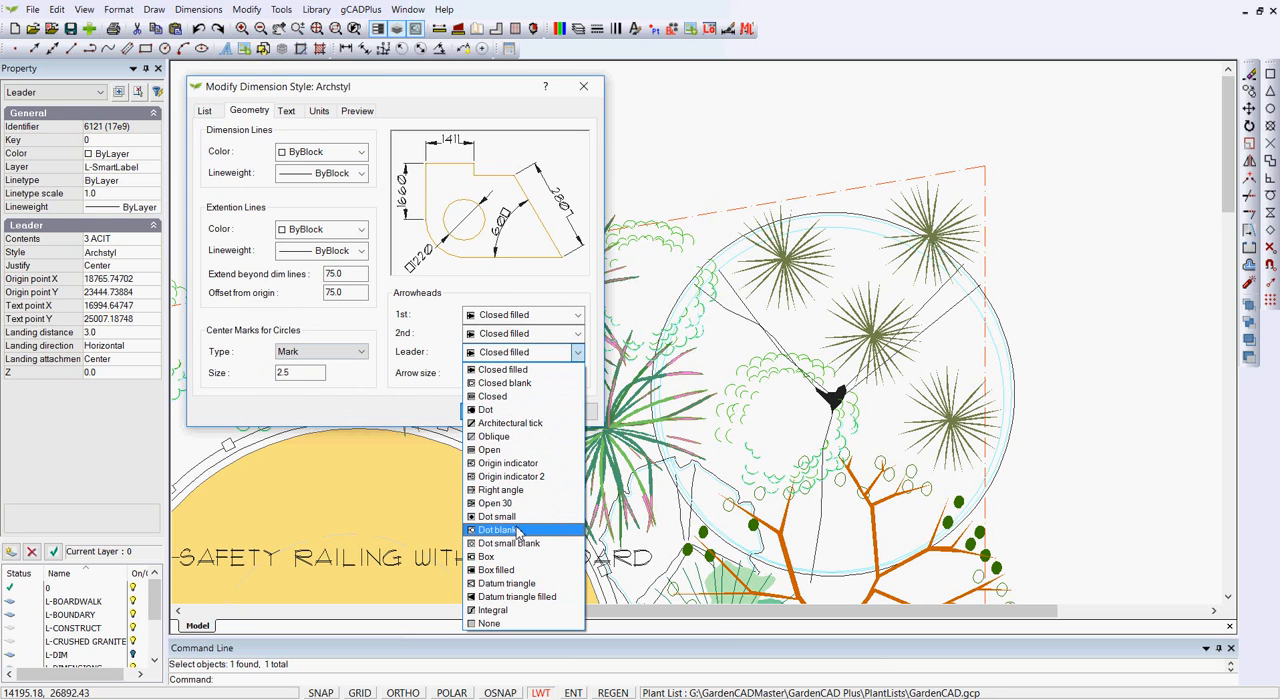
click(505, 623)
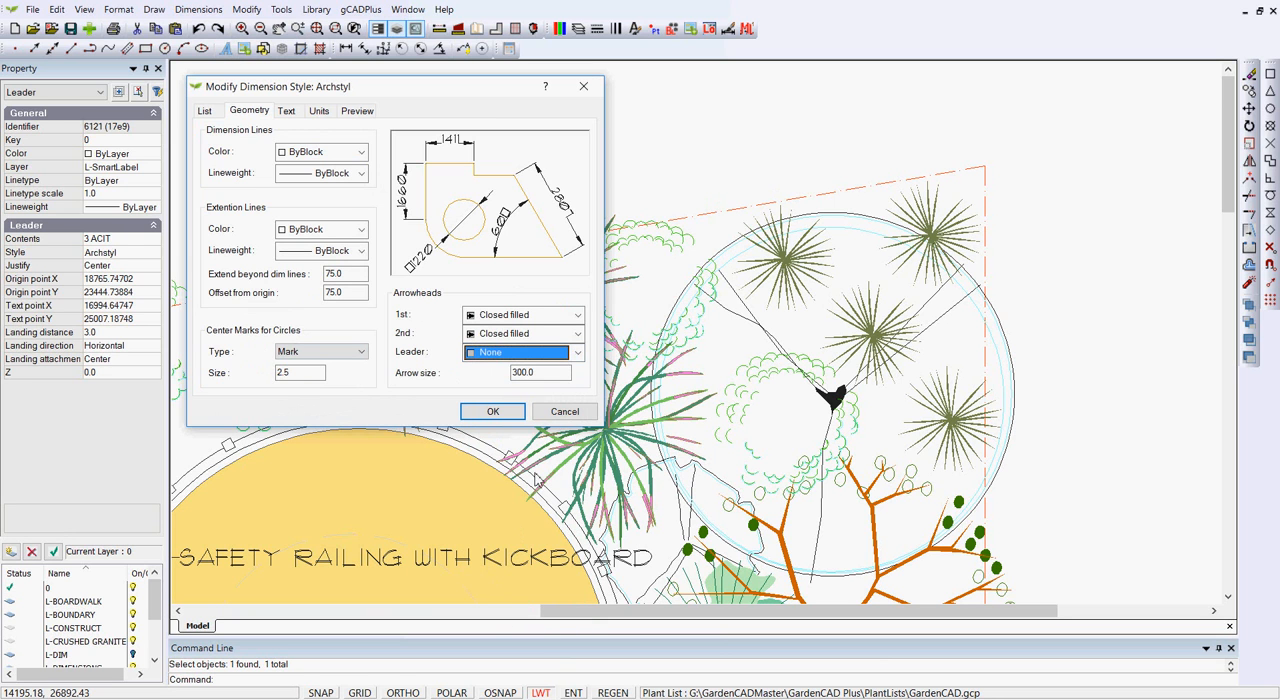
click(493, 411)
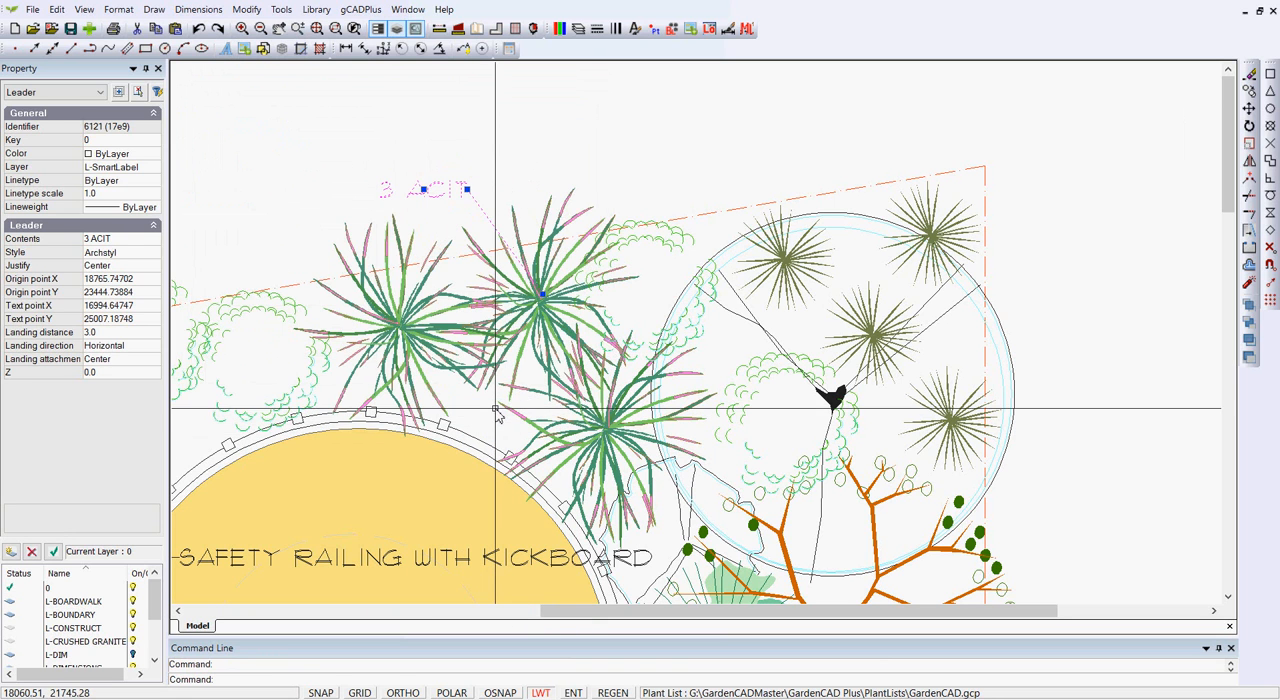
Set the lineweight of the 3 ACIT leader label to 0.35 mm and check it with lineweight display off and on.
scroll(568, 276, up, 1)
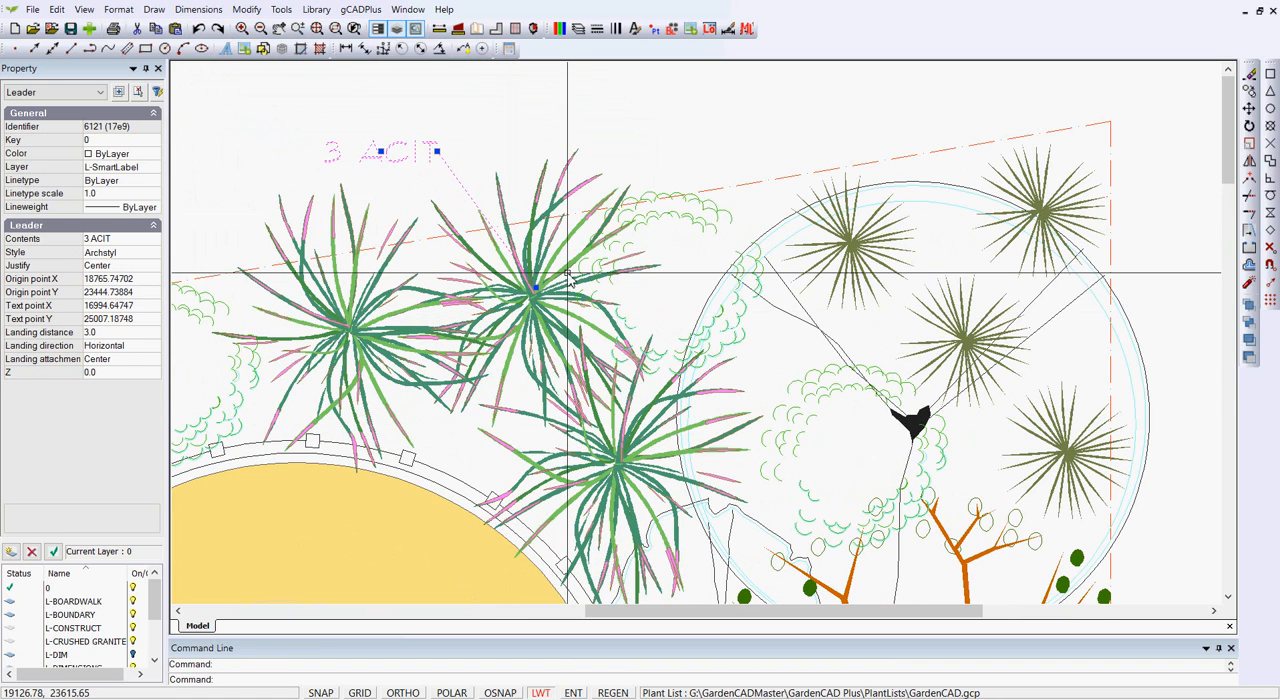
key(Escape)
scroll(540, 284, up, 1)
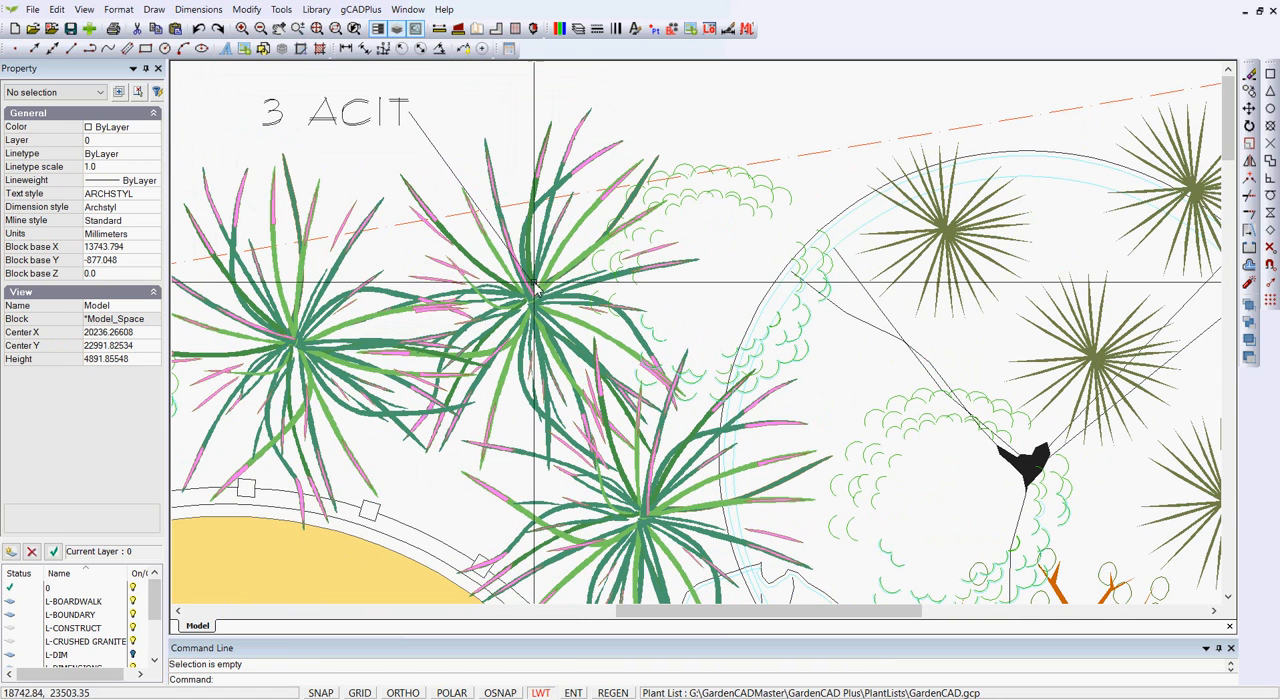
click(437, 151)
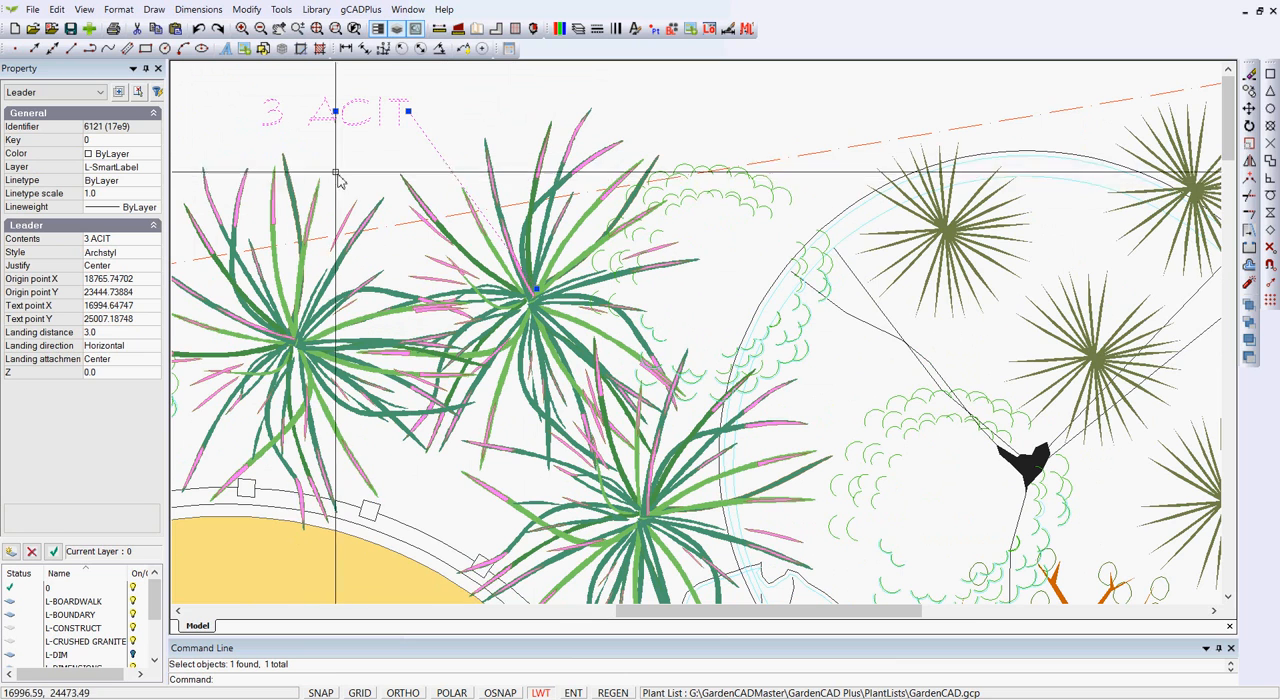
click(153, 214)
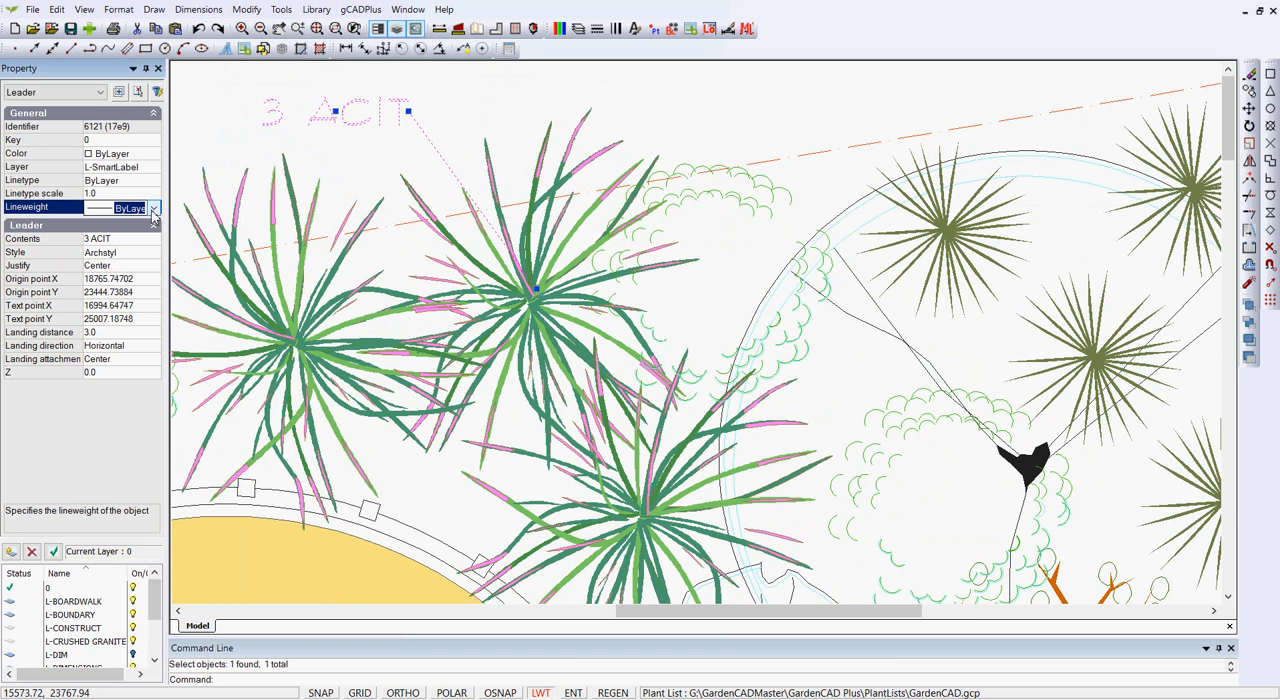
click(153, 211)
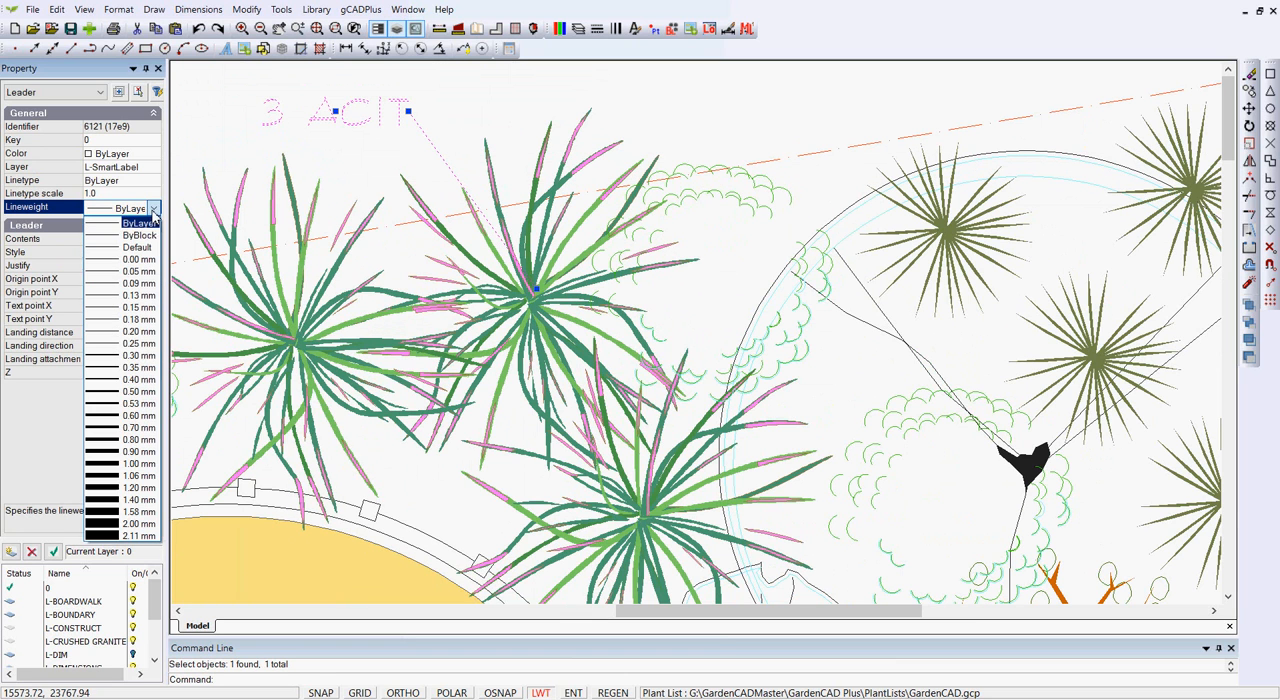
click(104, 370)
key(Escape)
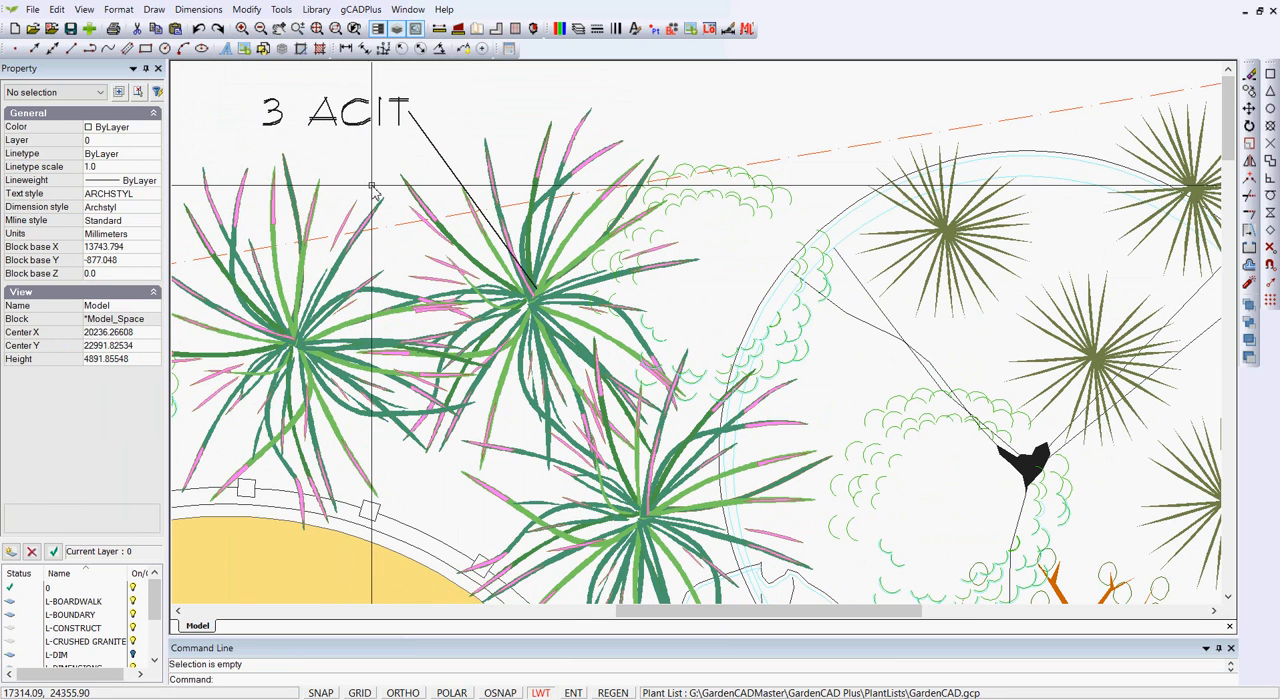
click(540, 693)
click(540, 693)
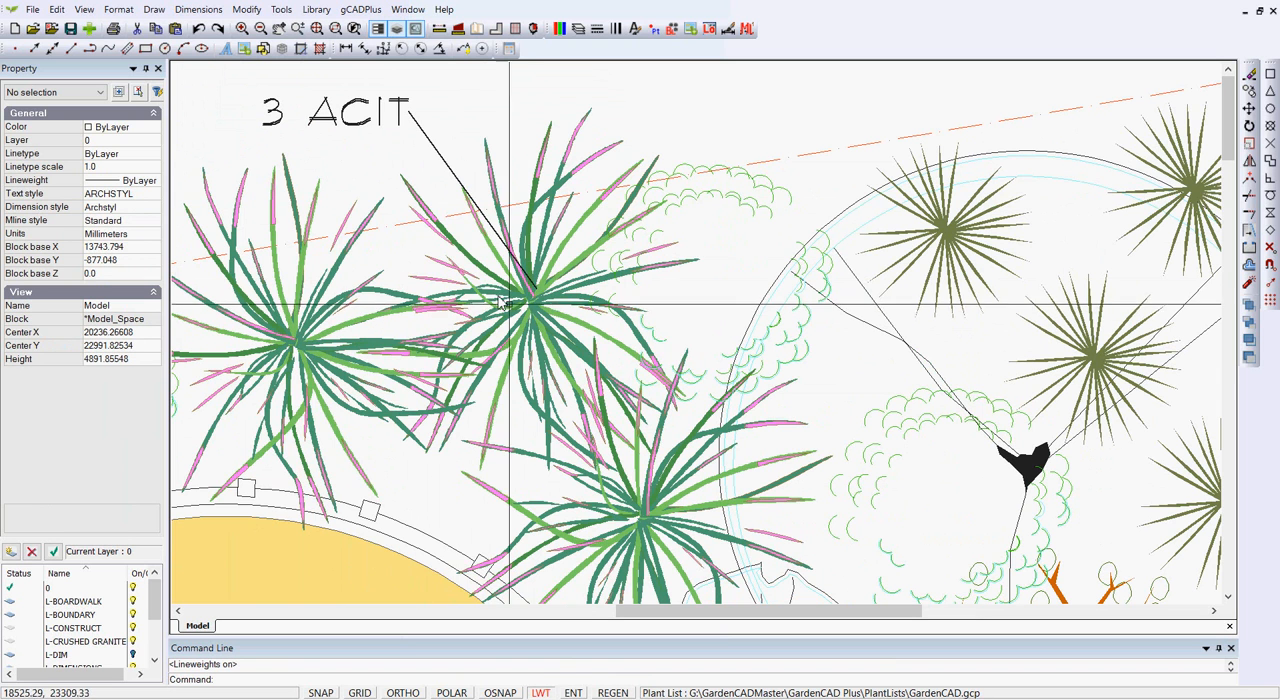
Shift the plant end of the 3 ACIT leader line slightly so it points at the middle plant's center.
click(462, 182)
drag(538, 292, 520, 298)
key(Escape)
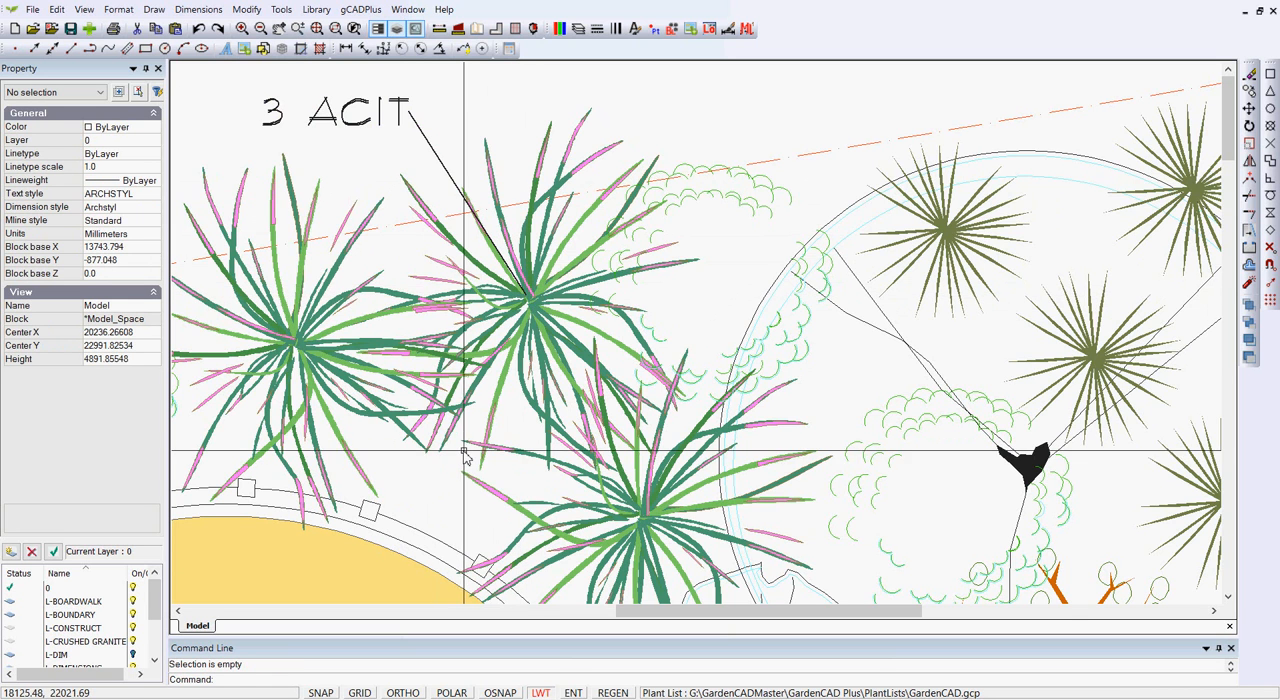
scroll(463, 452, down, 2)
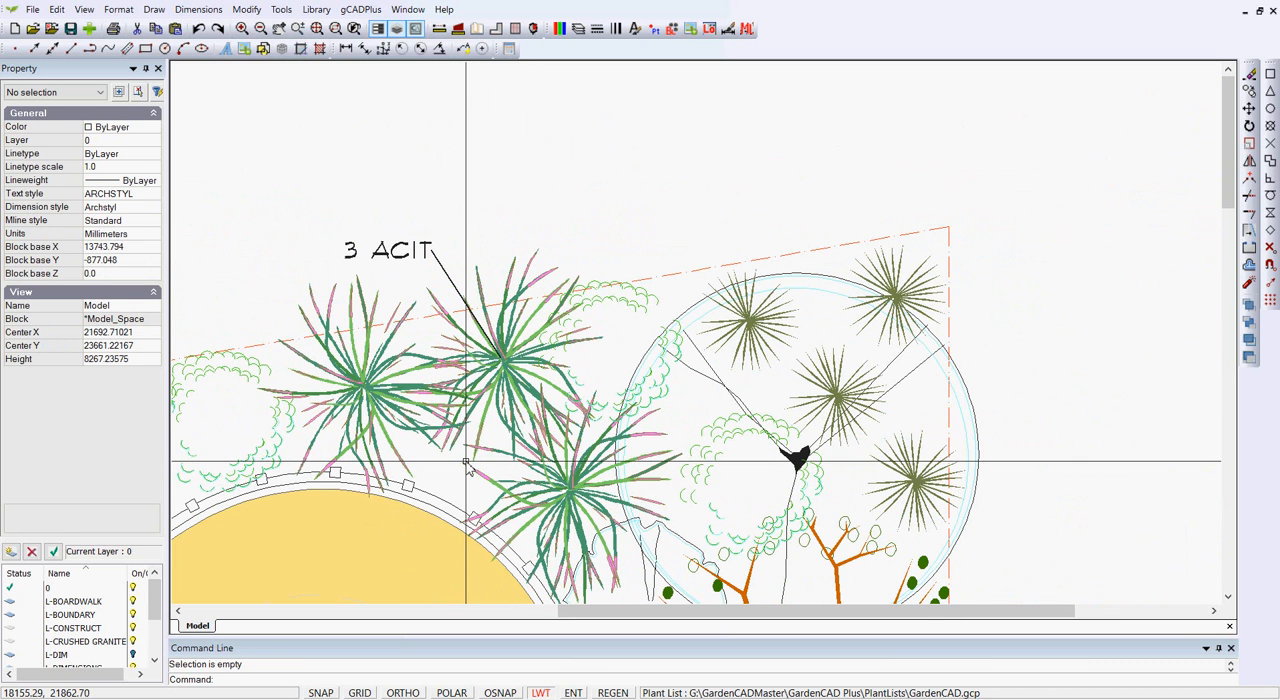